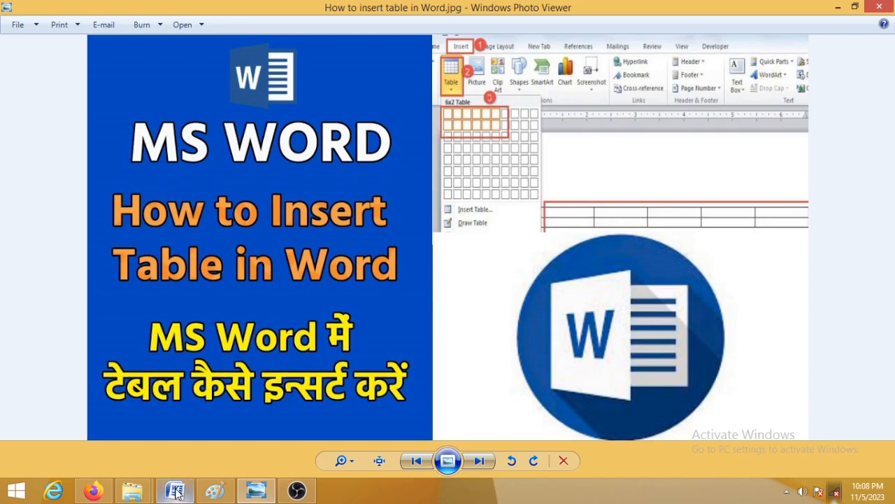
# Switch to the blank Word document and insert a table with four columns and four rows
pyautogui.click(175, 490)
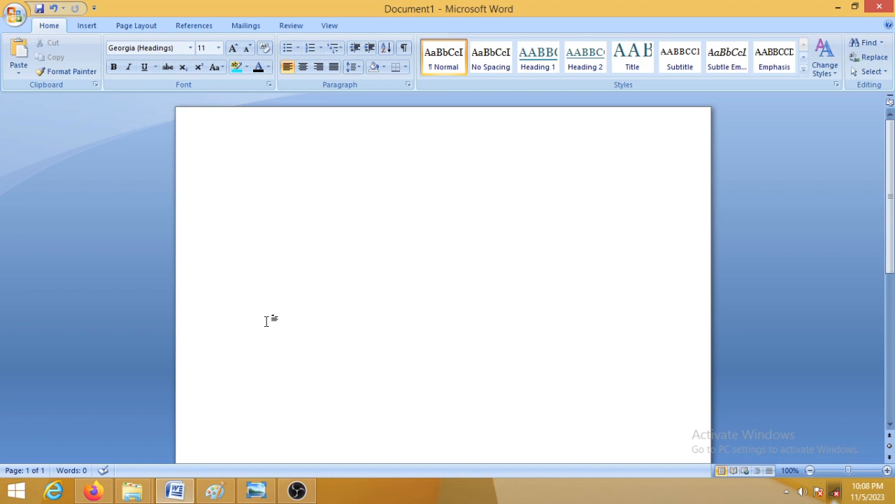
pyautogui.click(85, 26)
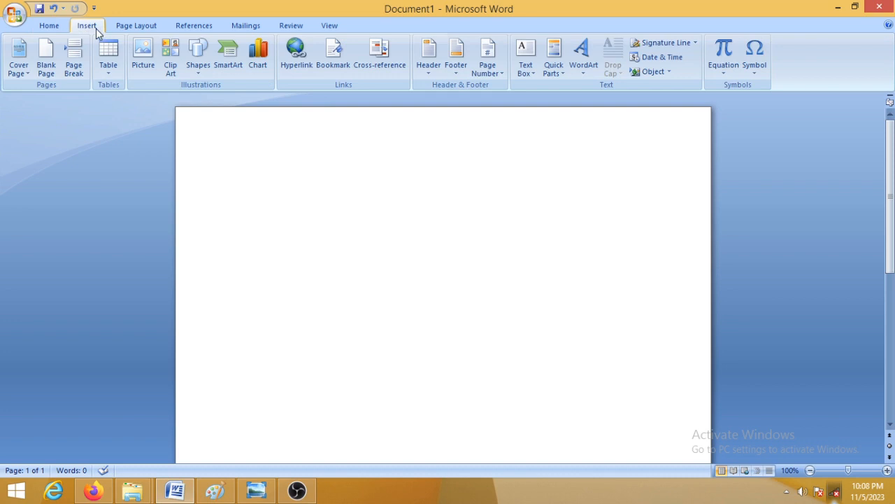
pyautogui.click(107, 77)
pyautogui.click(108, 77)
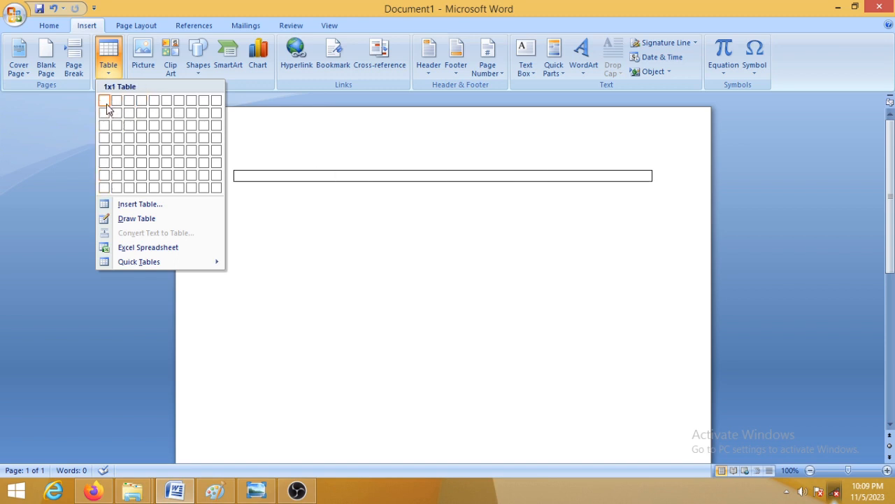
pyautogui.click(144, 142)
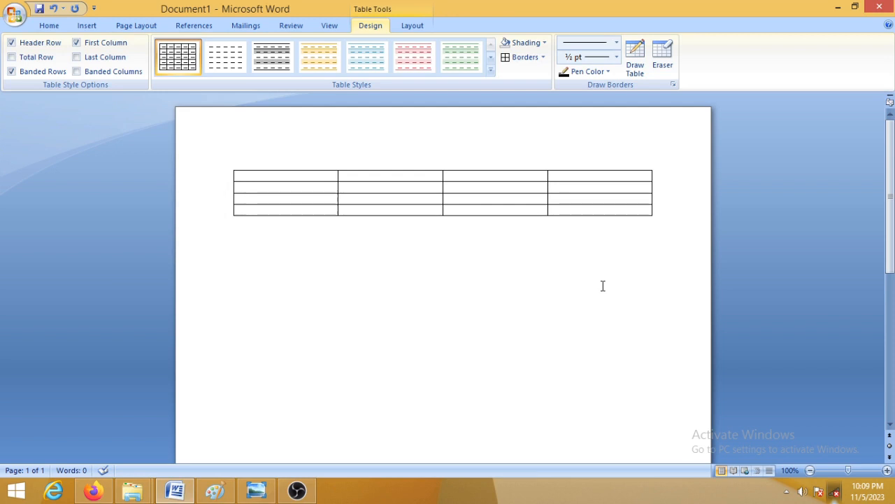
# Add one more row at the end of the table
pyautogui.click(664, 210)
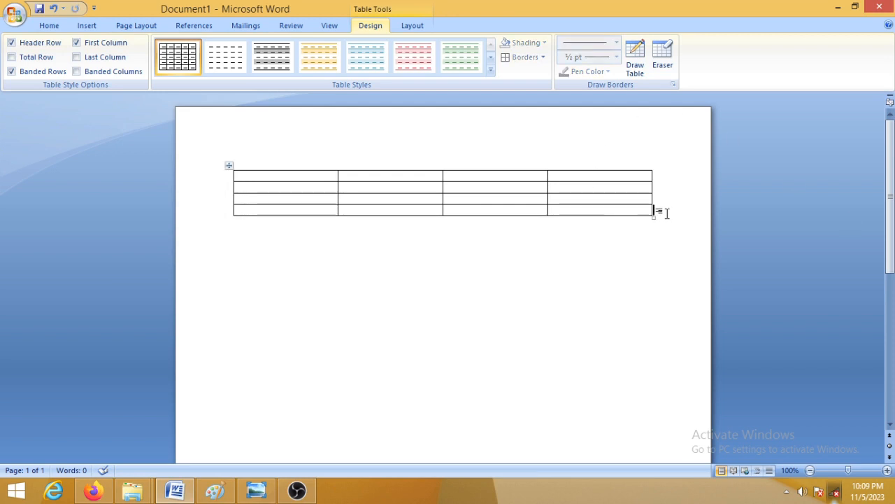
pyautogui.press('Return')
pyautogui.click(676, 223)
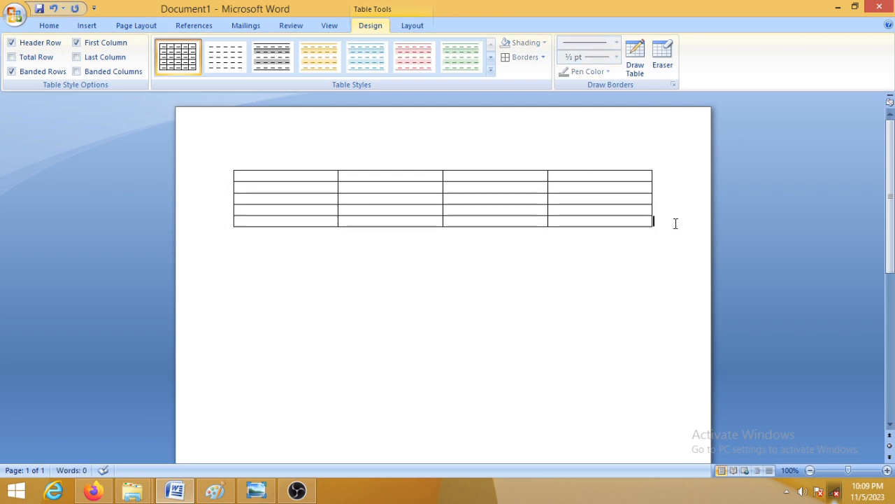
# Insert a second table below the first one, with 4 columns, 4 rows and automatic fixed column width
pyautogui.click(439, 264)
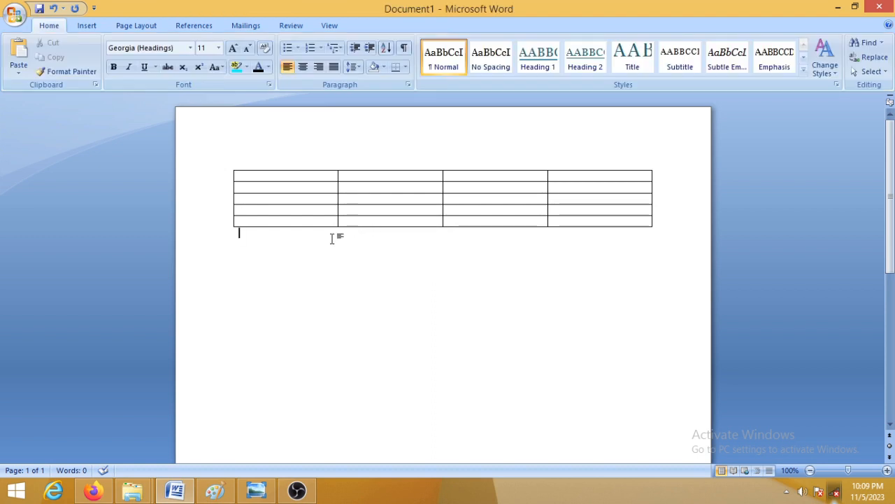
pyautogui.click(87, 27)
pyautogui.click(107, 74)
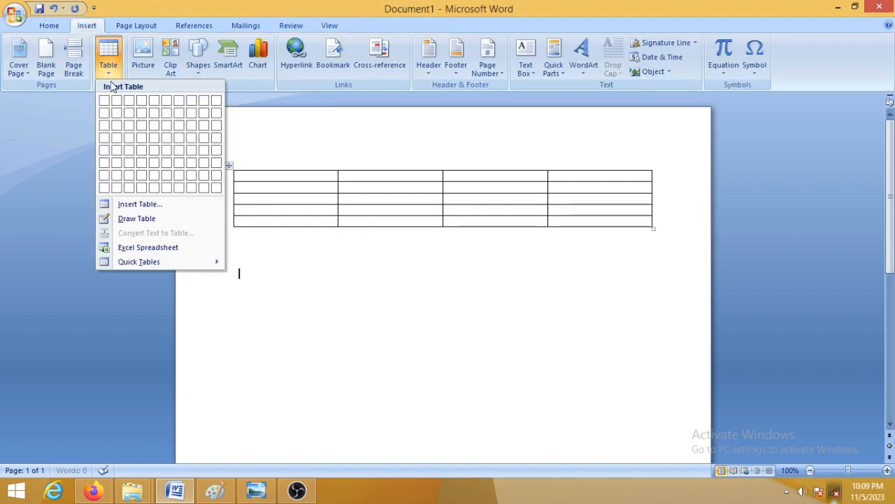
pyautogui.click(155, 205)
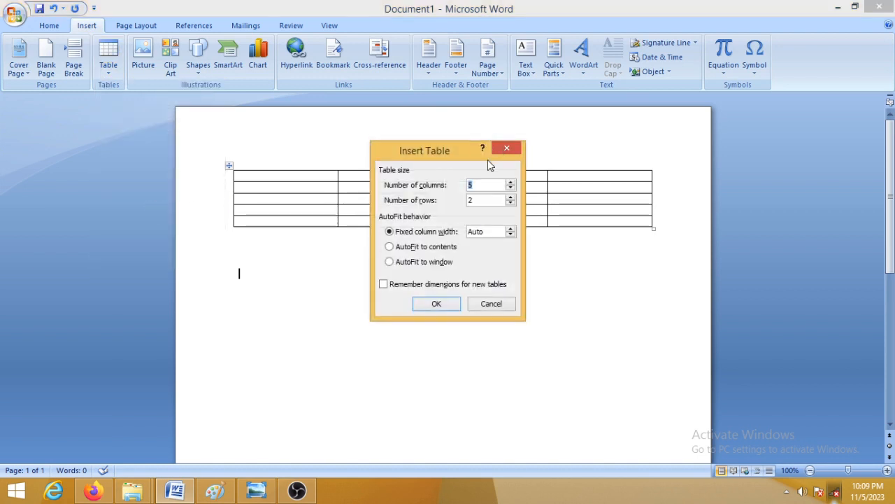
pyautogui.click(481, 200)
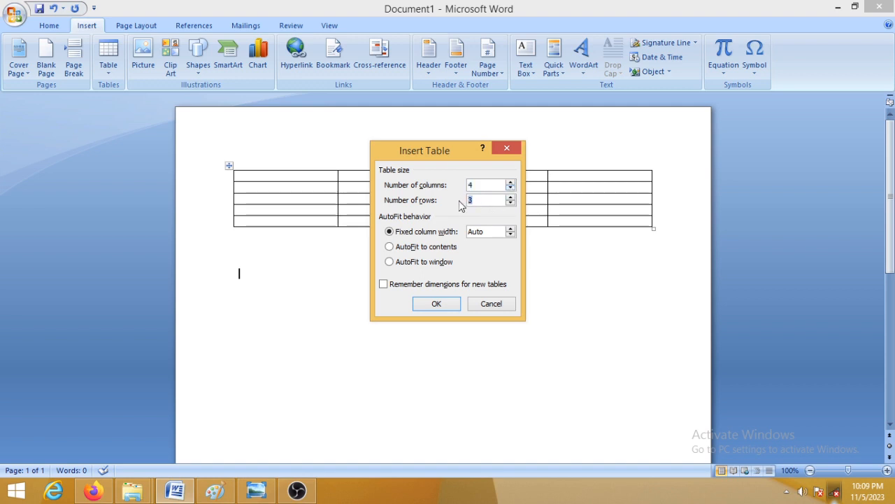
pyautogui.click(510, 198)
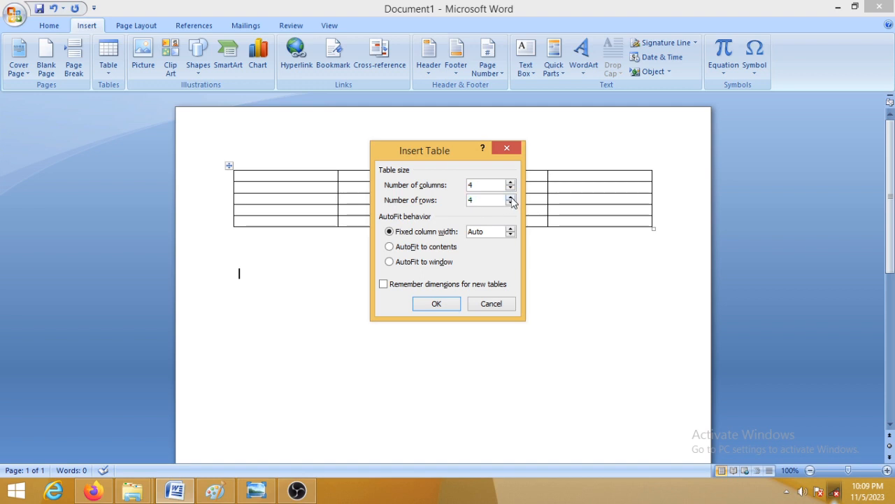
pyautogui.click(444, 305)
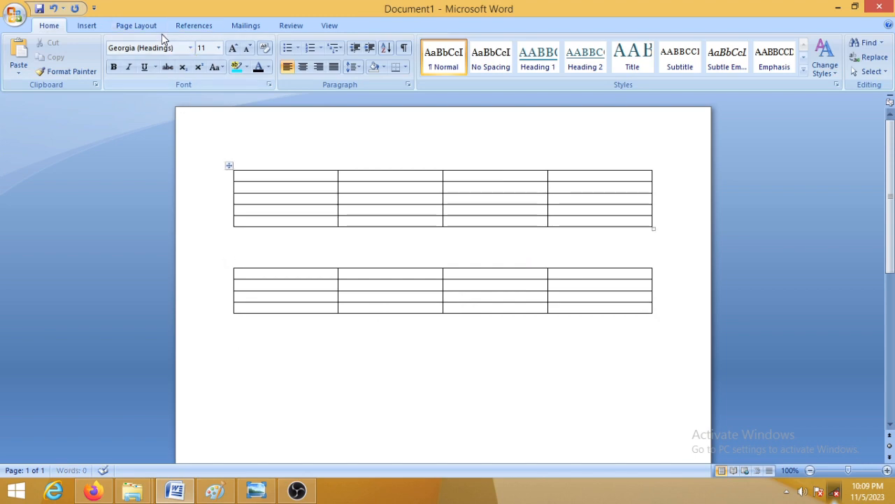
# Draw a one-row table by hand below the second table and divide it into four columns with three vertical lines
pyautogui.click(87, 25)
pyautogui.click(109, 64)
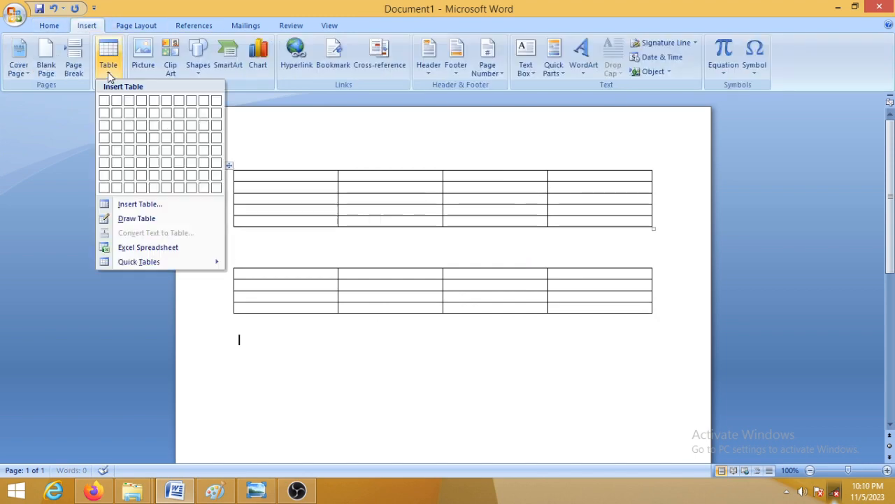
pyautogui.click(148, 221)
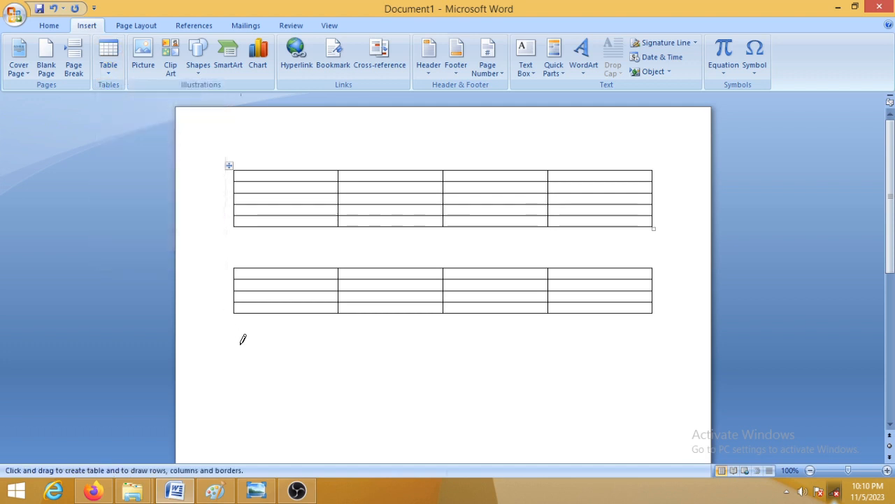
pyautogui.moveTo(234, 342)
pyautogui.mouseDown()
pyautogui.moveTo(571, 401)
pyautogui.moveTo(655, 379)
pyautogui.moveTo(655, 367)
pyautogui.mouseUp()
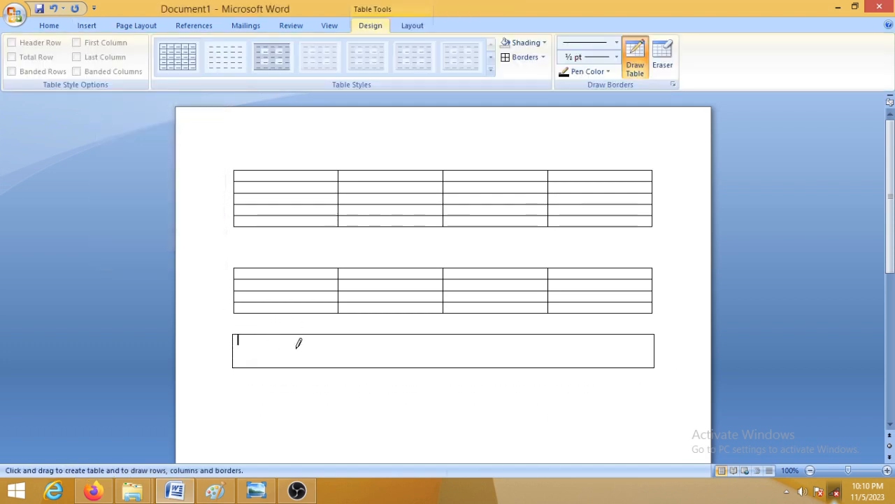
pyautogui.moveTo(333, 336); pyautogui.dragTo(334, 363)
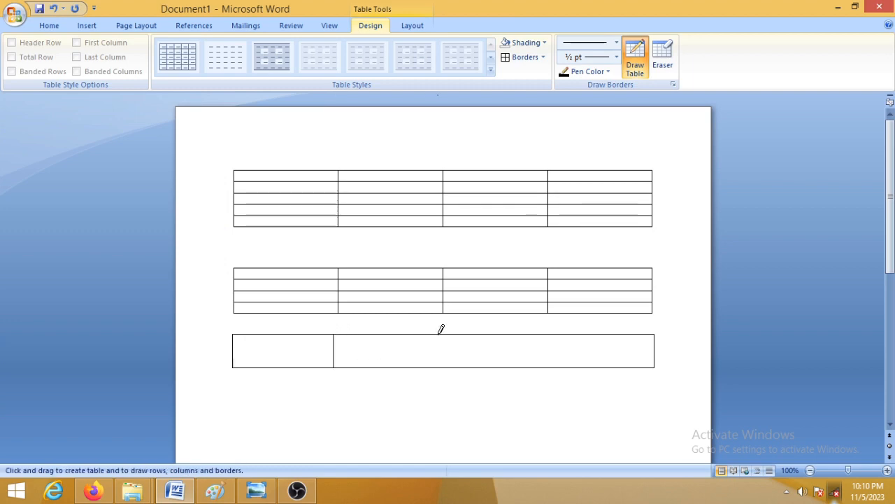
pyautogui.moveTo(441, 336); pyautogui.dragTo(441, 364)
pyautogui.moveTo(549, 335); pyautogui.dragTo(550, 365)
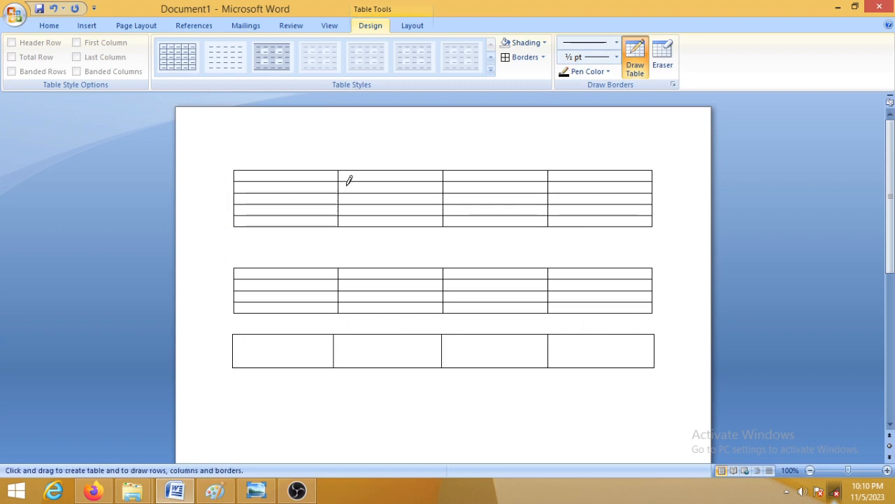
pyautogui.click(87, 25)
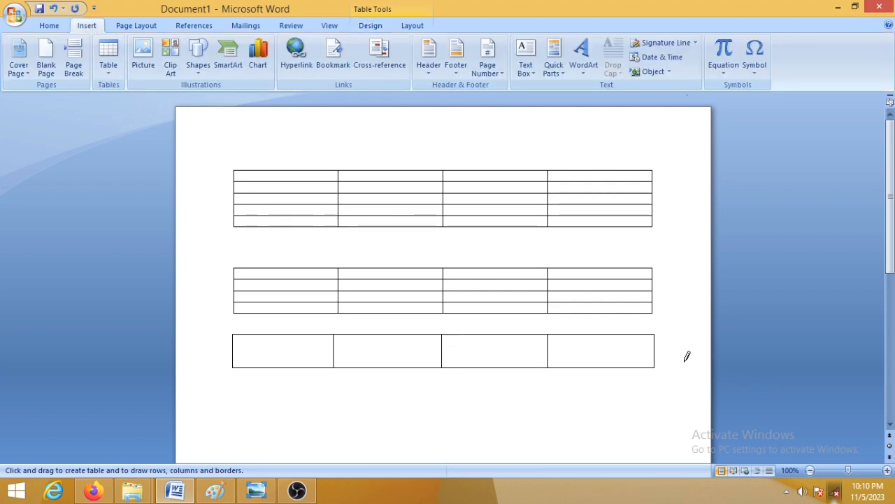
pyautogui.click(109, 54)
pyautogui.moveTo(138, 267)
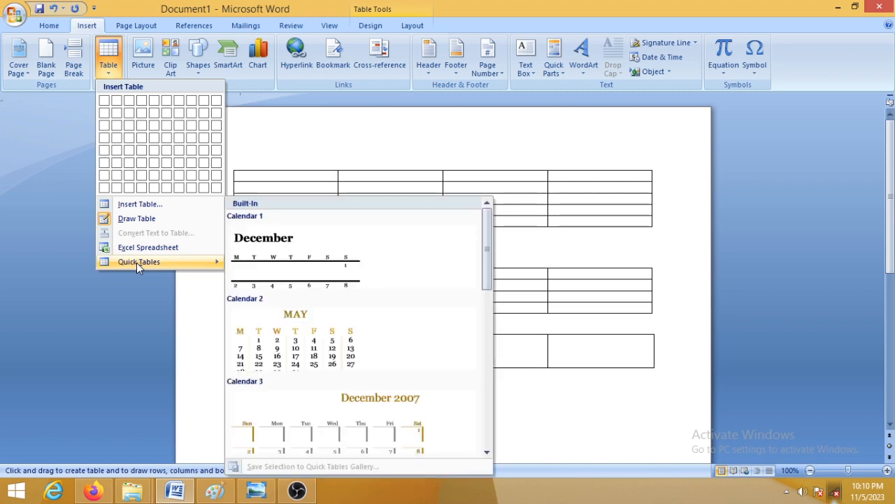
pyautogui.click(529, 408)
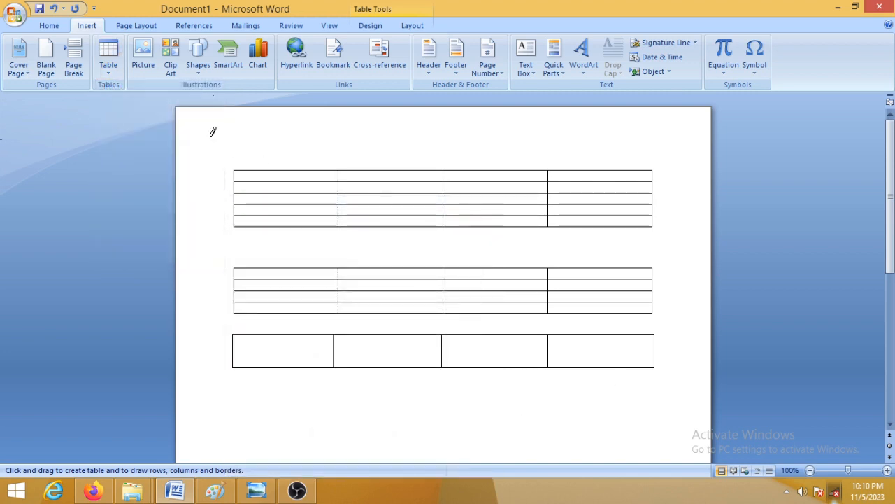
pyautogui.click(109, 54)
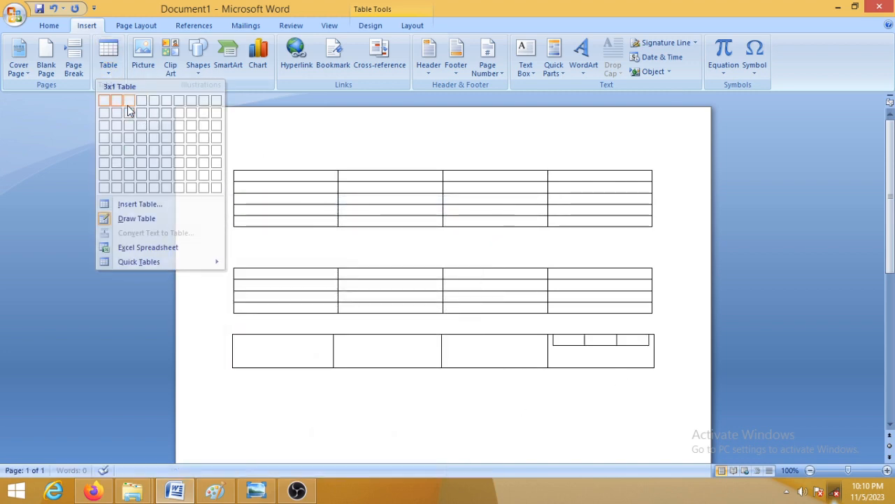
pyautogui.click(129, 110)
pyautogui.hotkey('ctrl', 'z')
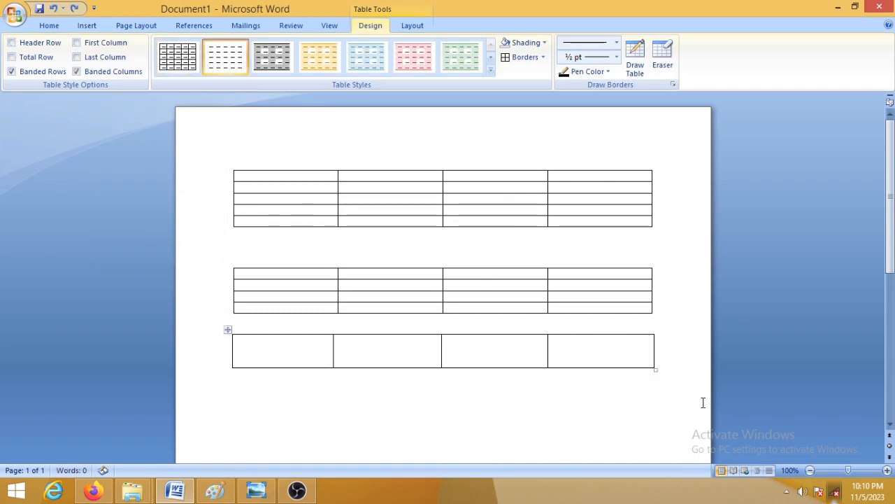
# Add a new line below the drawn table and insert the built-in Calendar 2 quick table there
pyautogui.click(691, 374)
pyautogui.press('Return')
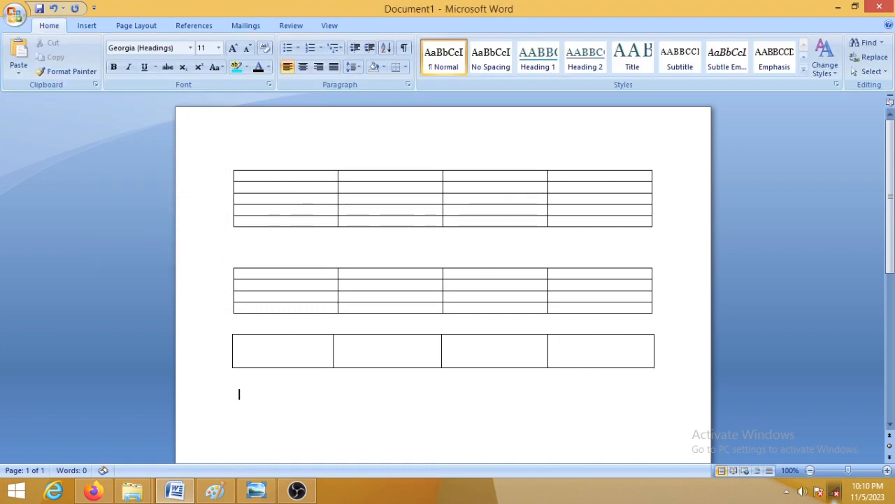
pyautogui.click(89, 26)
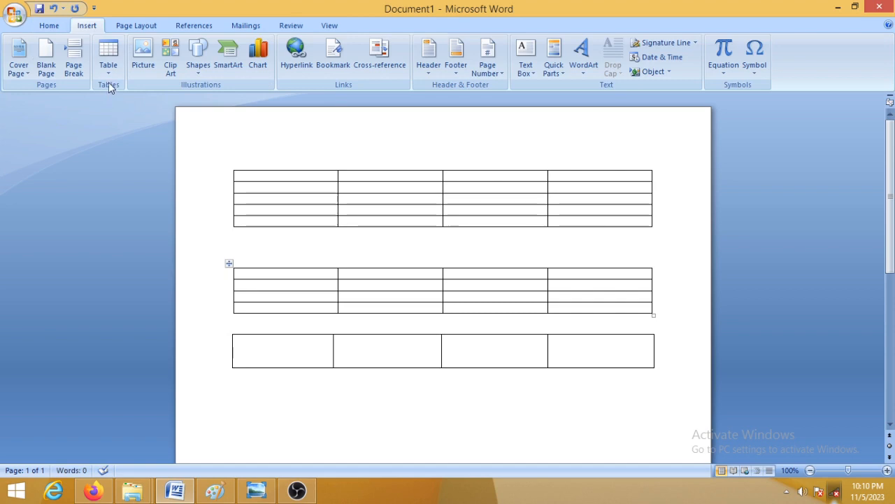
pyautogui.click(109, 59)
pyautogui.moveTo(215, 264)
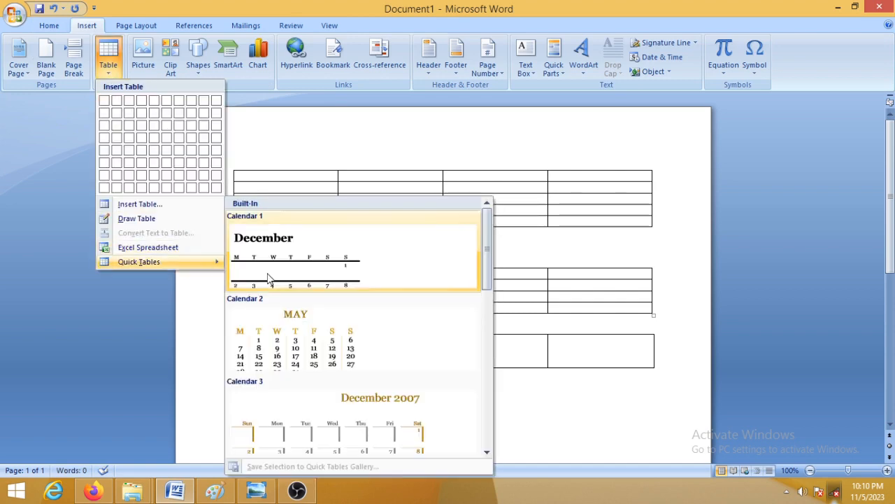
pyautogui.click(336, 352)
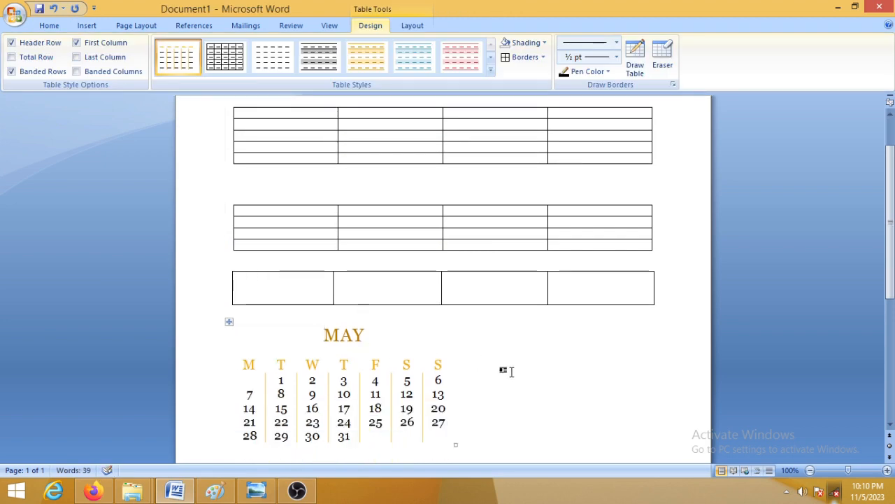
pyautogui.scroll(-2, 504, 375)
pyautogui.scroll(4, 485, 371)
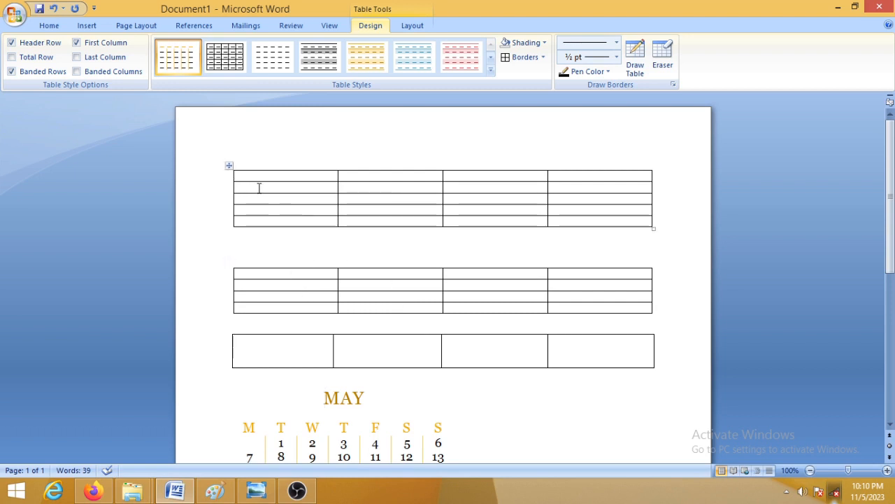
# Select the whole MAY calendar table and cut it from the document
pyautogui.scroll(-3, 258, 187)
pyautogui.click(340, 333)
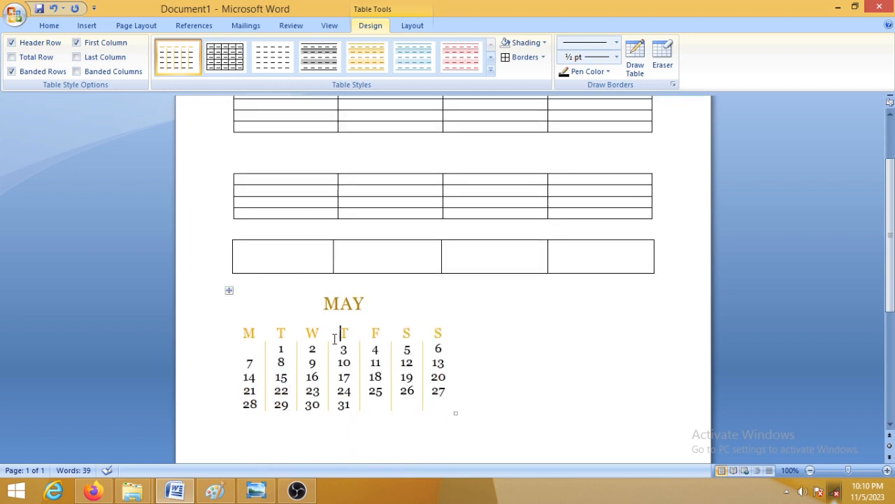
pyautogui.rightClick(228, 291)
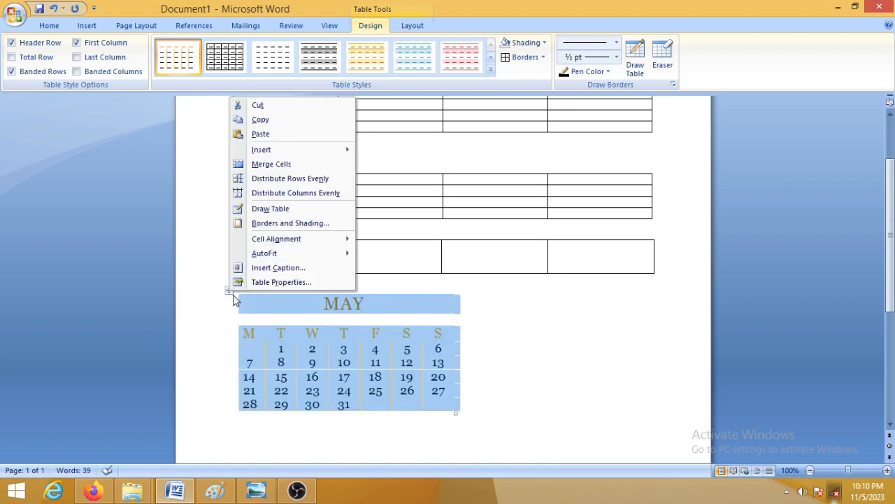
pyautogui.click(257, 106)
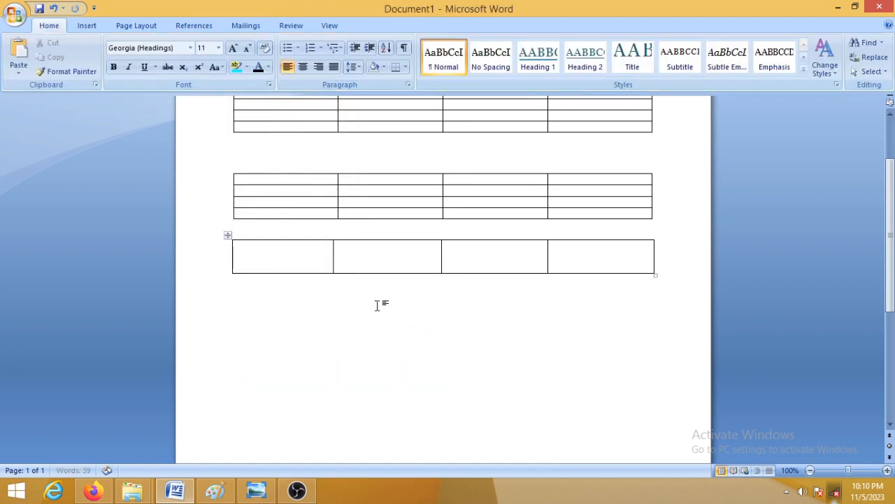
# Delete the entire hand-drawn table below the second table
pyautogui.scroll(2, 342, 319)
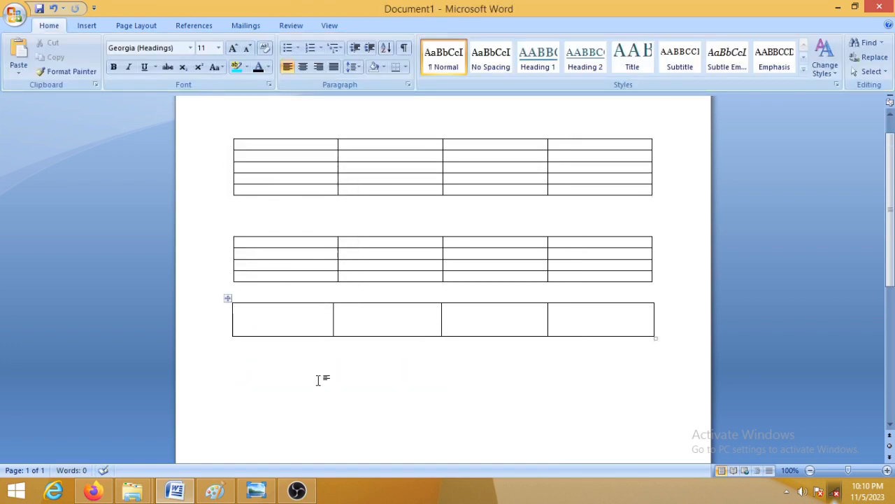
pyautogui.click(304, 322)
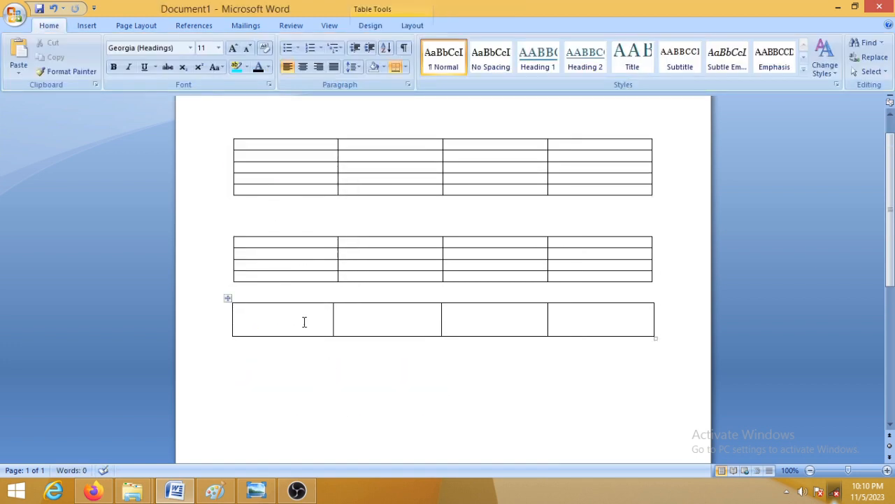
pyautogui.click(412, 28)
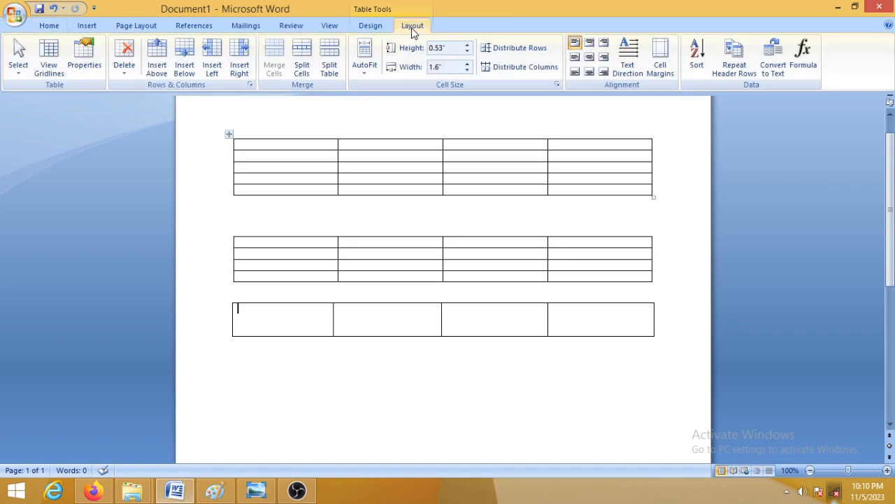
pyautogui.click(121, 74)
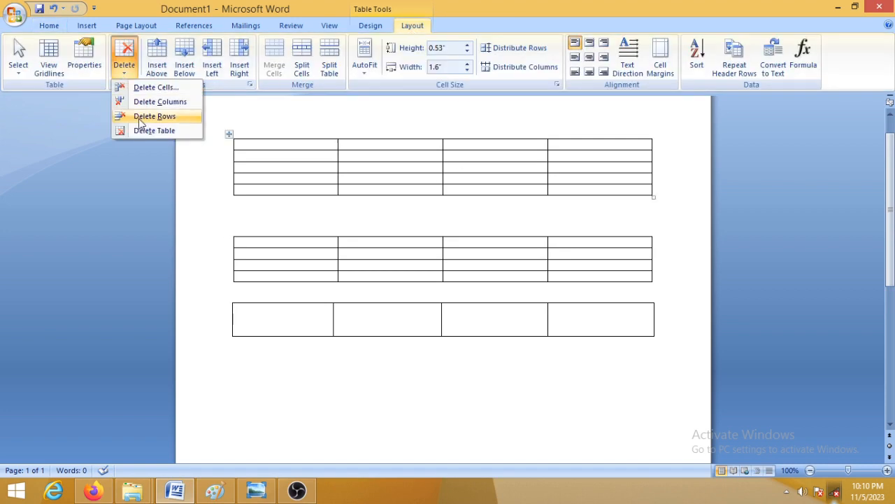
pyautogui.click(144, 132)
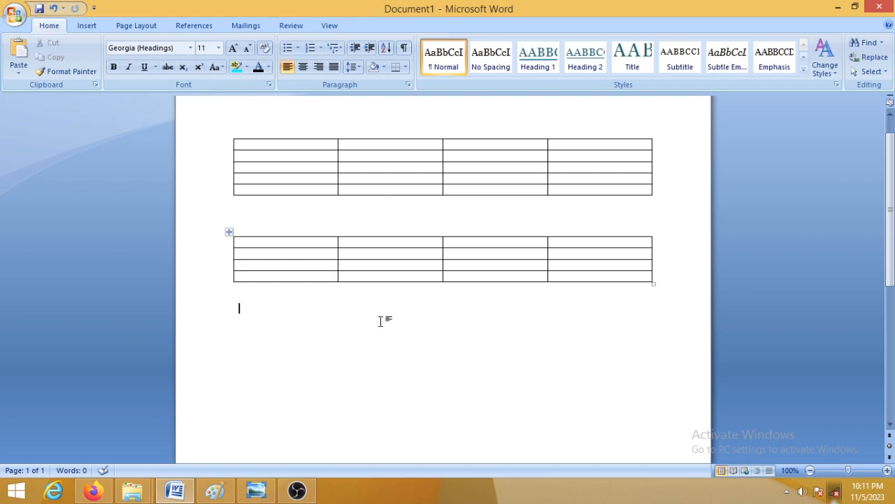
# Select the entire document content and delete both tables, leaving a blank page
pyautogui.scroll(1, 306, 327)
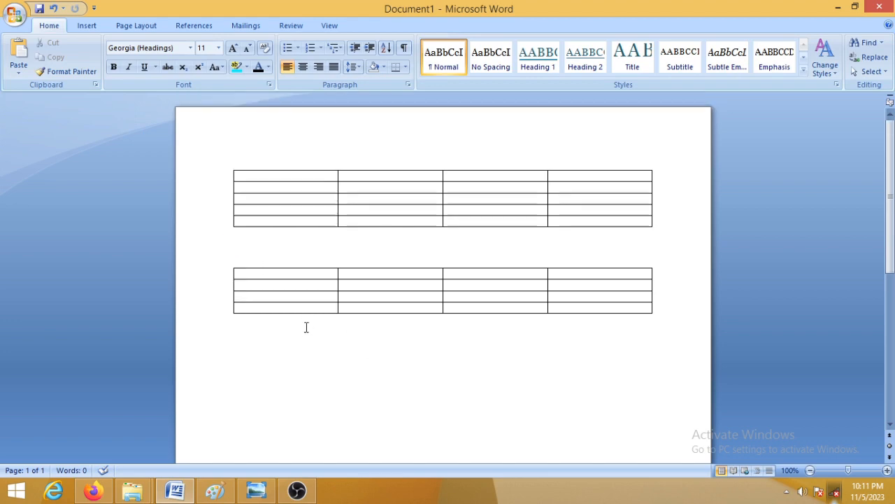
pyautogui.click(284, 296)
pyautogui.hotkey('ctrl', 'a')
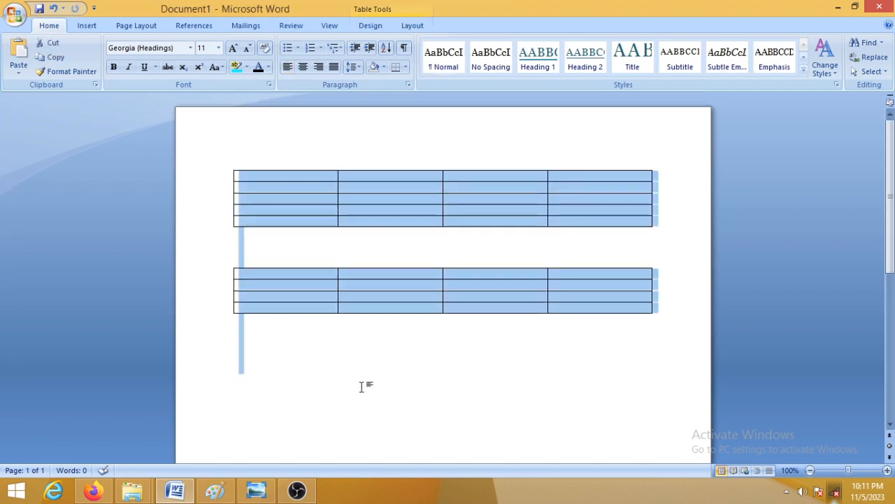
pyautogui.press('Delete')
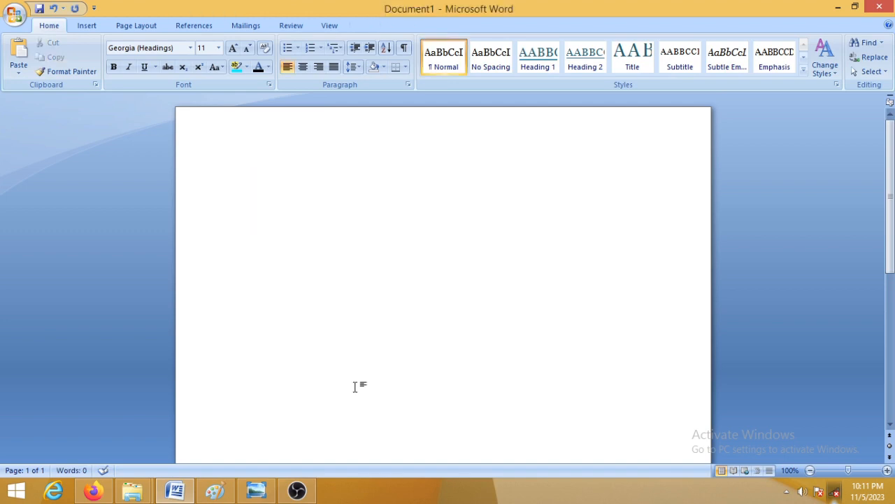
# Insert a table with five columns and three rows on the blank page using the size grid
pyautogui.click(86, 26)
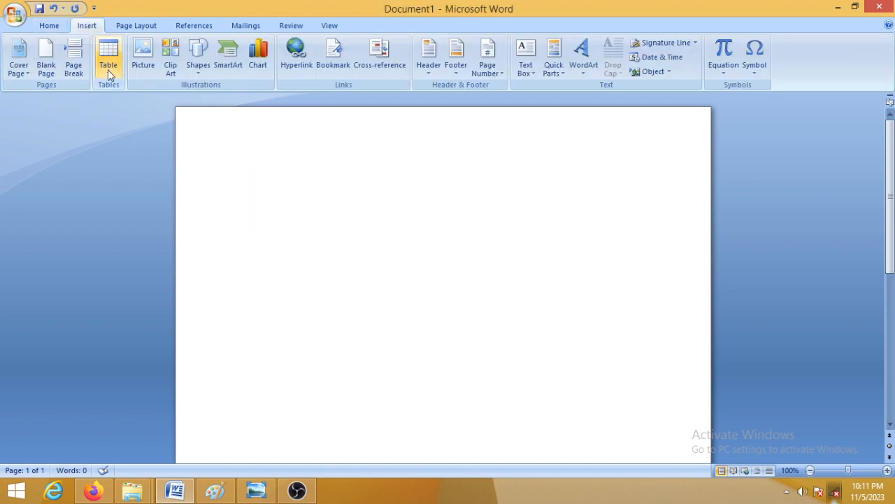
pyautogui.click(108, 63)
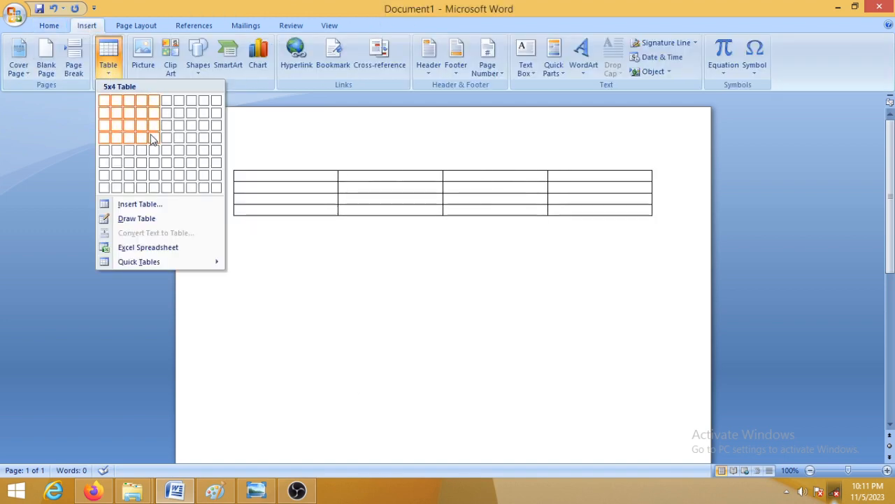
pyautogui.click(151, 130)
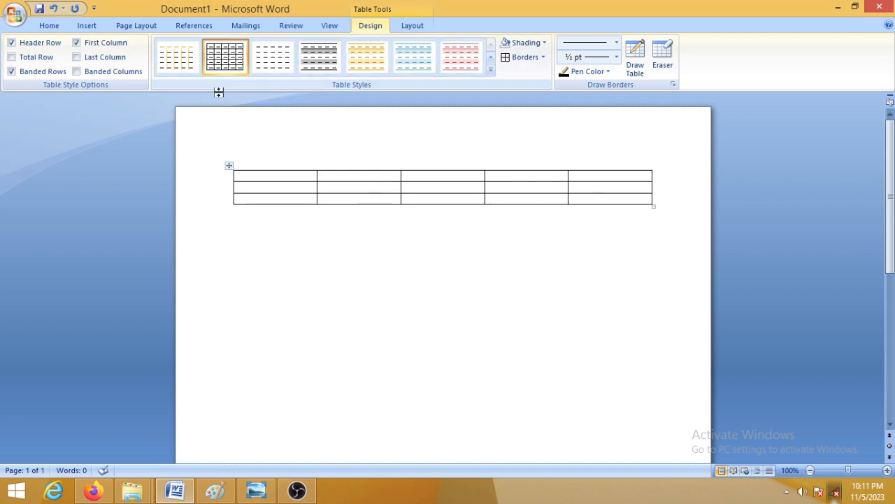
# Try the orange built-in style with a filled header row on the table and restore the plain black grid style
pyautogui.click(491, 70)
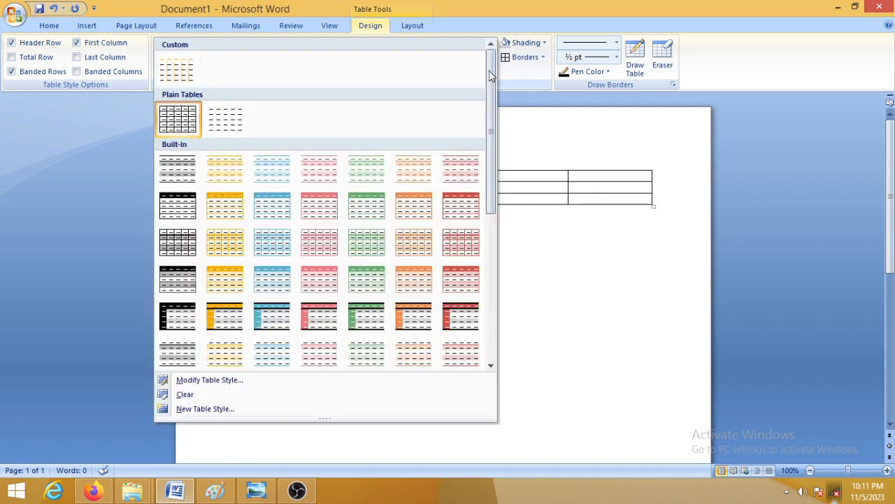
pyautogui.click(418, 209)
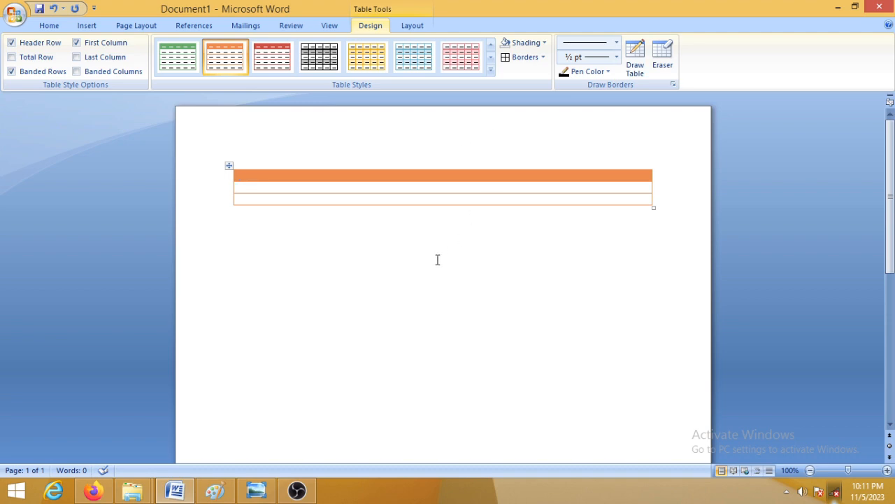
pyautogui.click(491, 70)
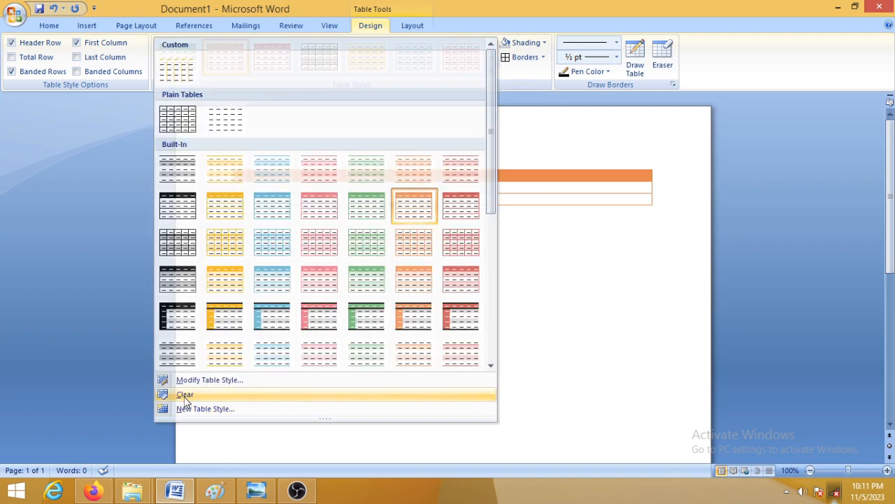
pyautogui.click(185, 395)
pyautogui.click(234, 59)
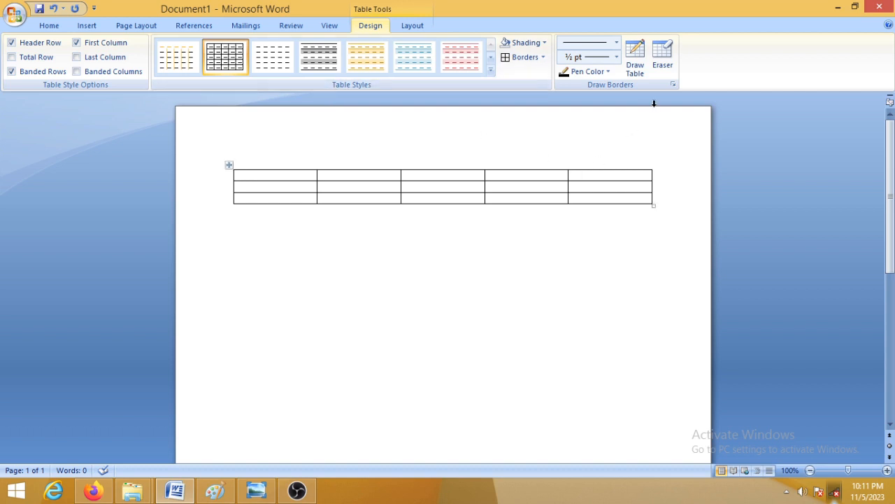
# Draw a one-row table below the first one with a multi-line border style and divide it with two vertical lines
pyautogui.click(87, 25)
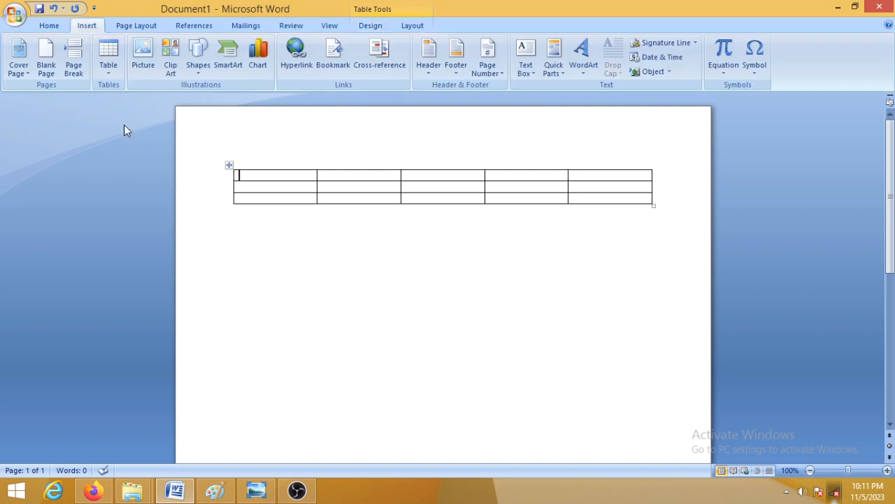
pyautogui.click(107, 70)
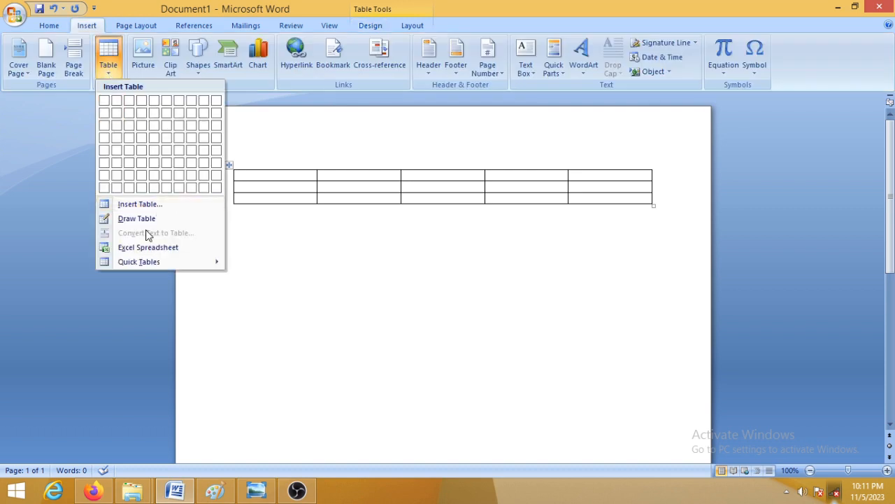
pyautogui.click(365, 25)
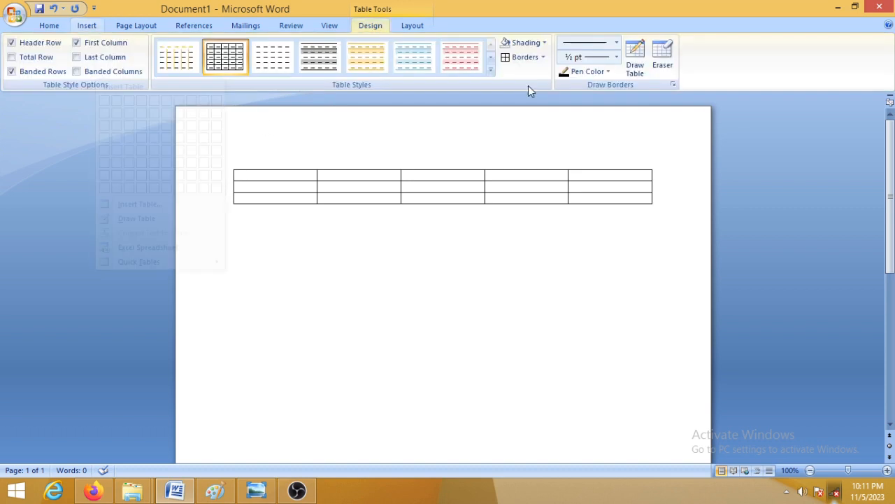
pyautogui.click(617, 43)
pyautogui.click(593, 198)
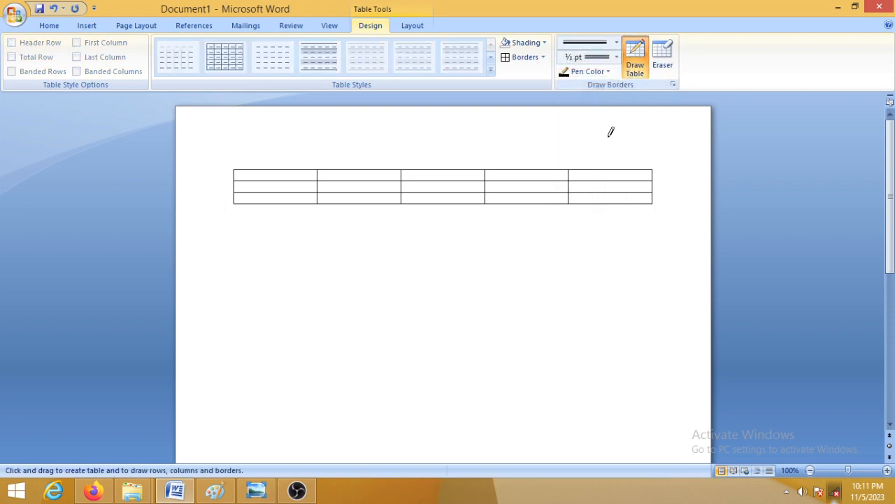
pyautogui.moveTo(233, 245)
pyautogui.mouseDown()
pyautogui.moveTo(580, 297)
pyautogui.moveTo(646, 297)
pyautogui.mouseUp()
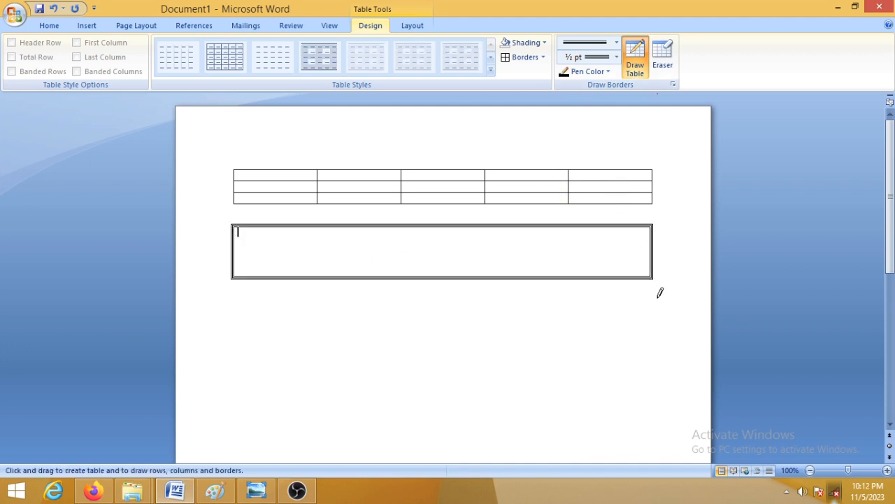
pyautogui.moveTo(319, 226); pyautogui.dragTo(317, 274)
pyautogui.moveTo(404, 227); pyautogui.dragTo(406, 274)
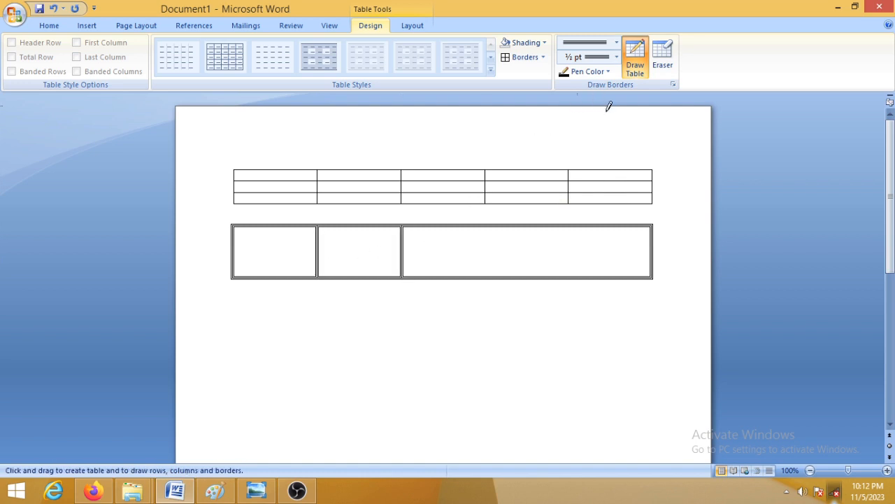
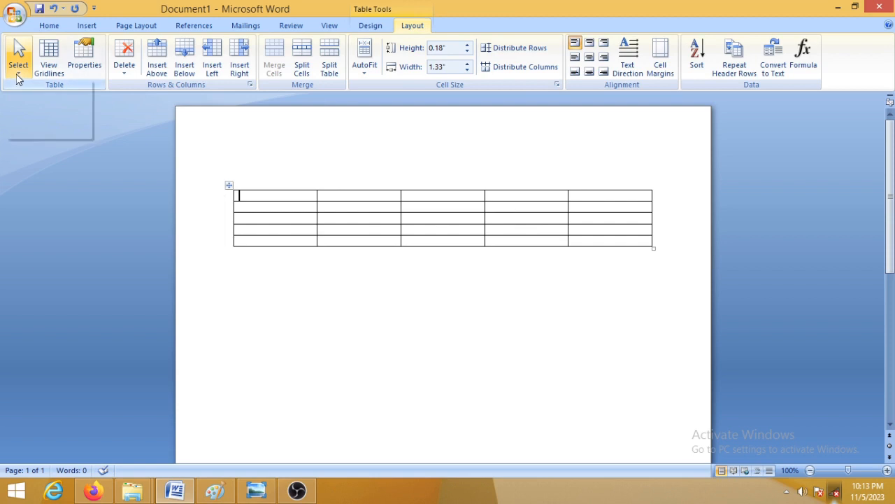
# Select the table's first cell, its column and the whole table in turn, and clear the selection
pyautogui.click(17, 69)
pyautogui.click(40, 90)
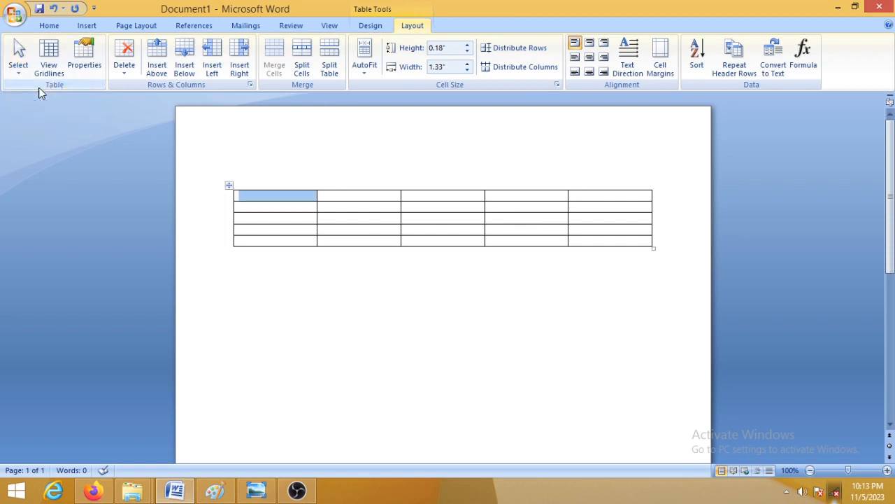
pyautogui.click(21, 79)
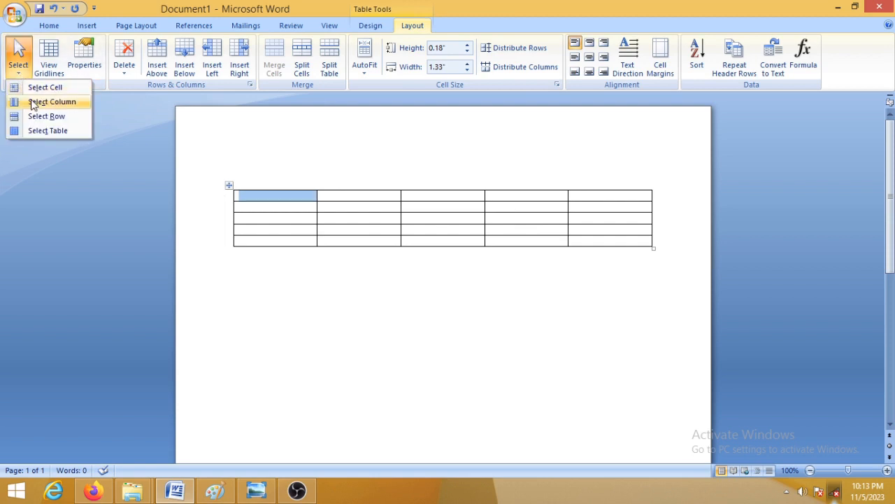
pyautogui.click(31, 100)
pyautogui.click(19, 68)
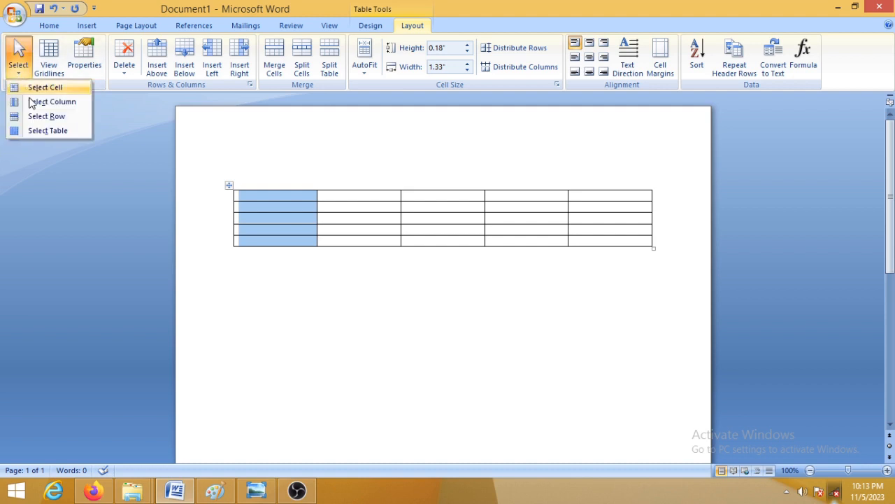
pyautogui.click(44, 131)
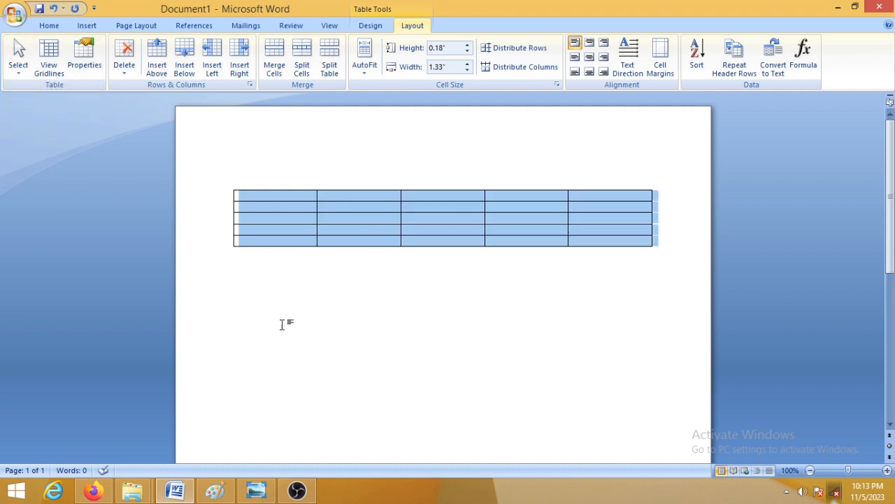
pyautogui.click(311, 314)
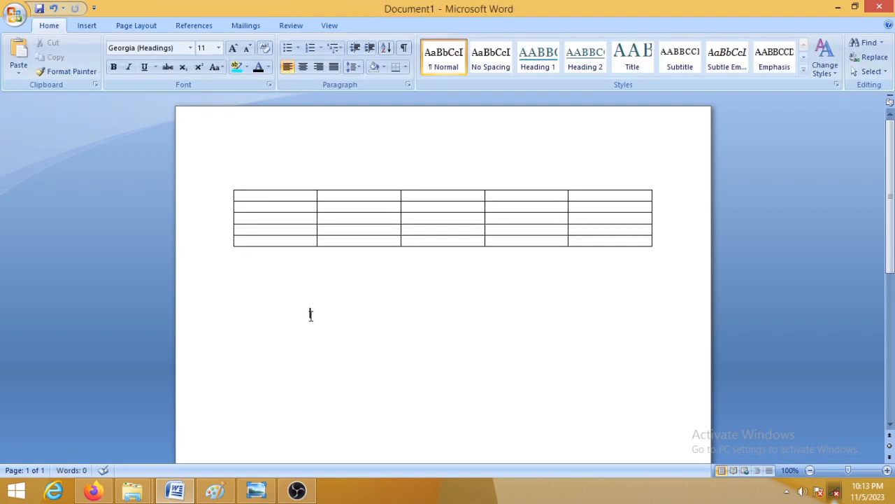
pyautogui.click(288, 186)
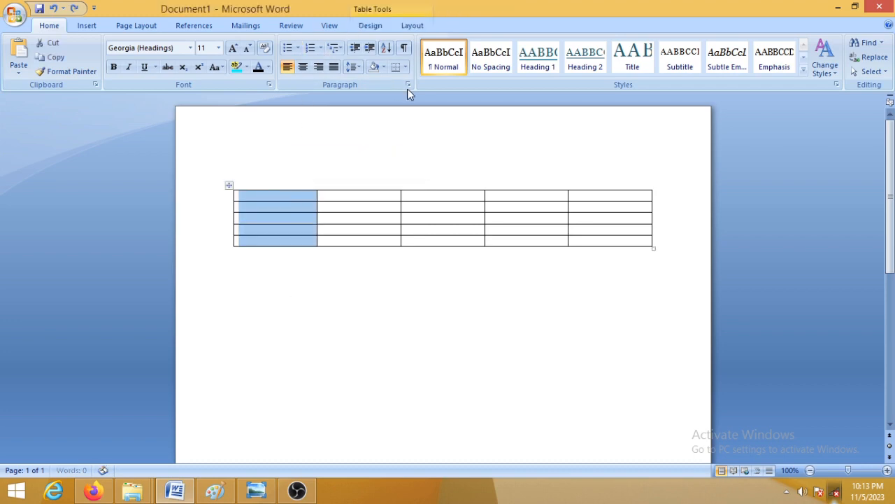
pyautogui.click(412, 25)
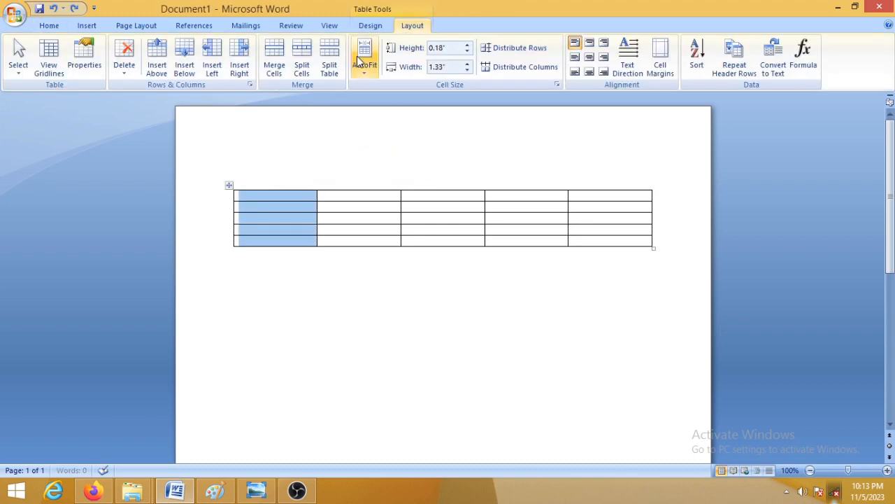
pyautogui.click(124, 74)
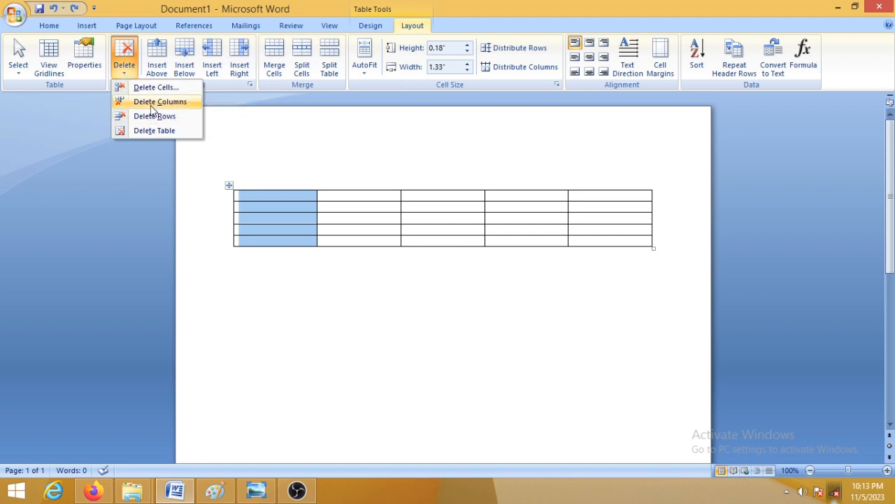
pyautogui.click(298, 234)
pyautogui.click(264, 198)
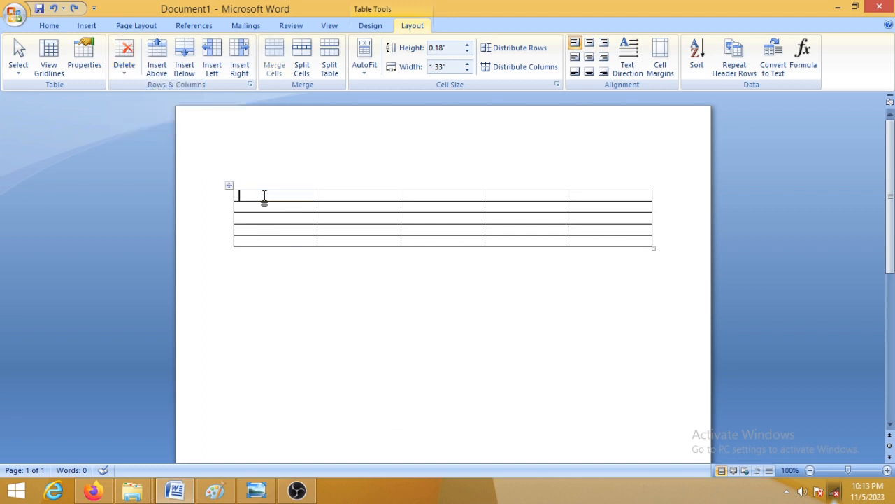
pyautogui.hotkey('ctrl', 'e')
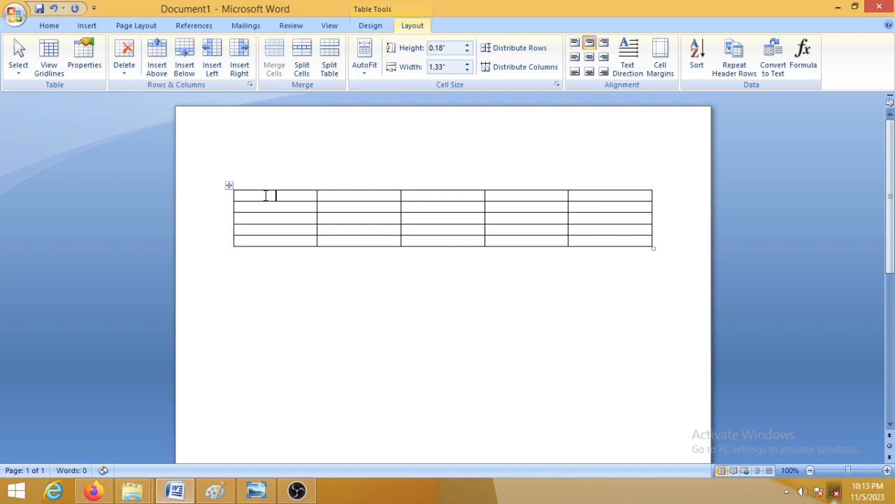
# Delete the last row of the five-row table
pyautogui.click(239, 242)
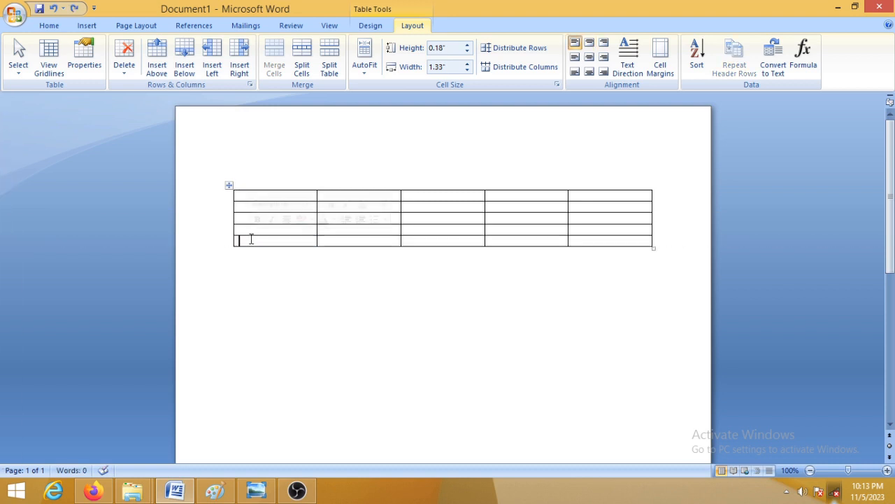
pyautogui.doubleClick(251, 239)
pyautogui.click(251, 240)
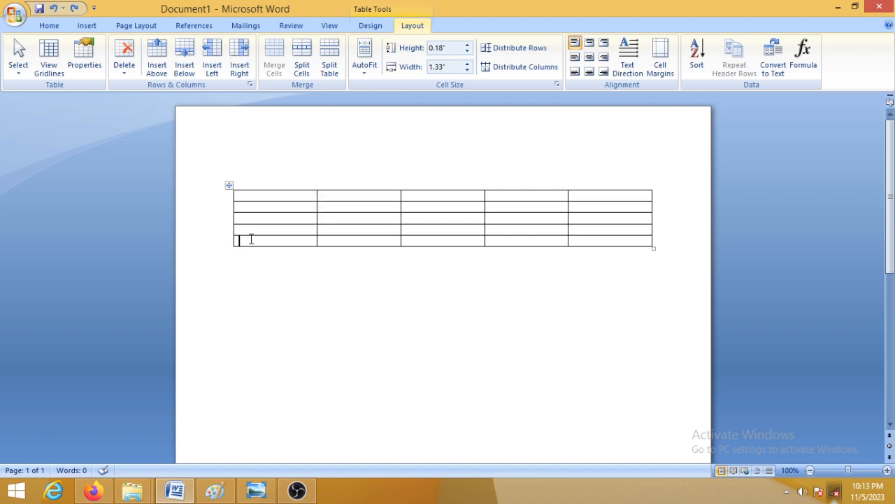
pyautogui.doubleClick(251, 239)
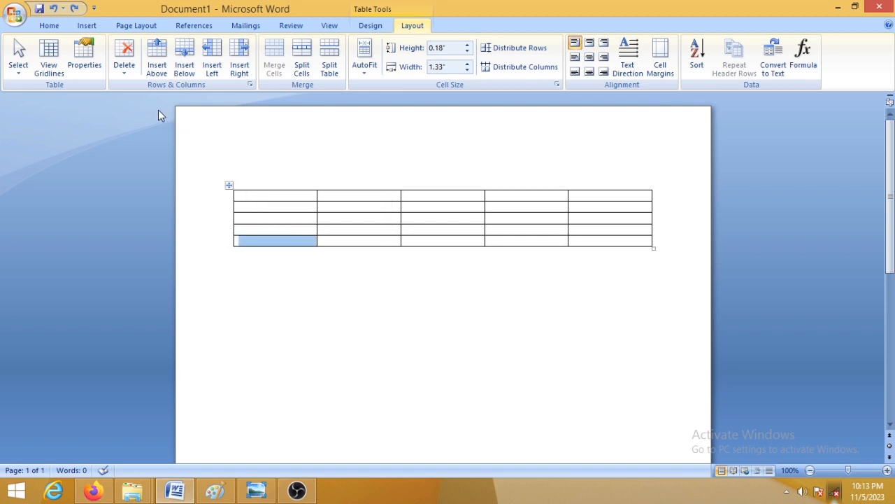
pyautogui.click(123, 74)
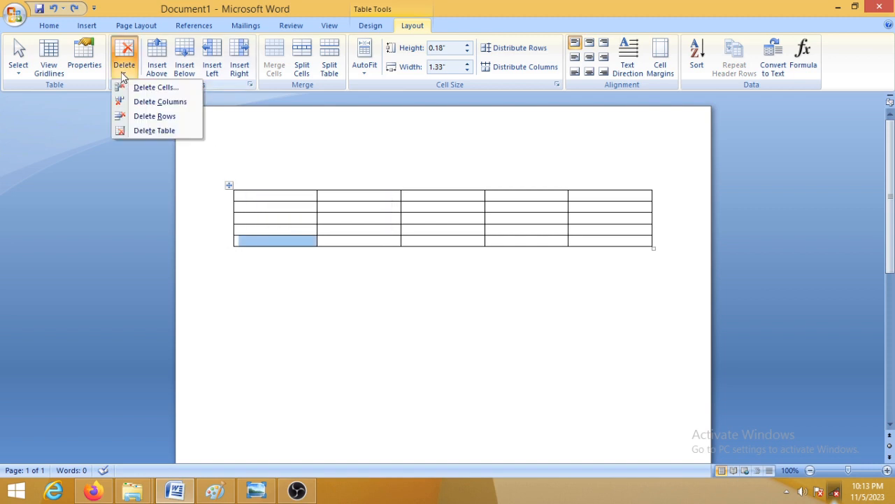
pyautogui.click(149, 117)
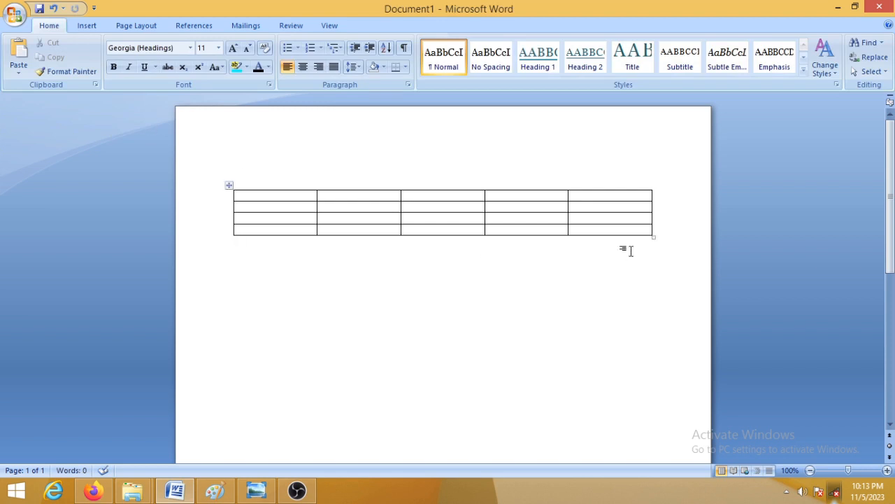
# Select all cells of the table's rightmost column and delete that column
pyautogui.click(602, 200)
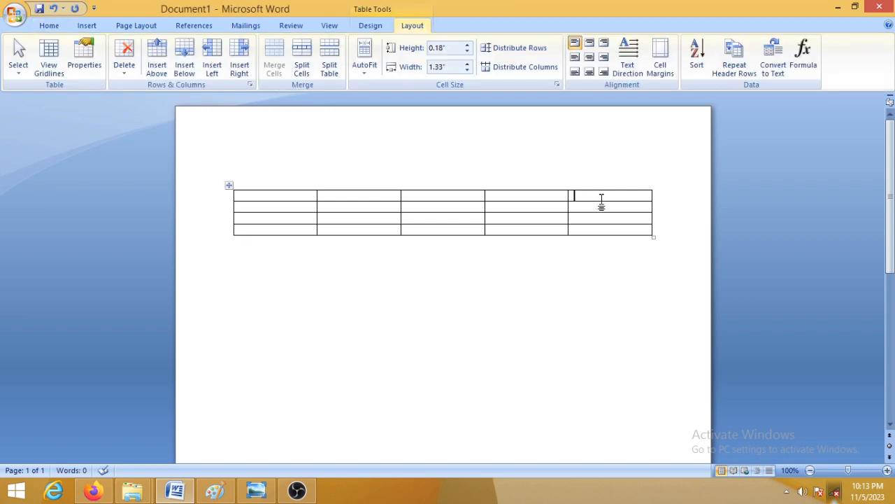
pyautogui.moveTo(602, 201); pyautogui.dragTo(596, 237)
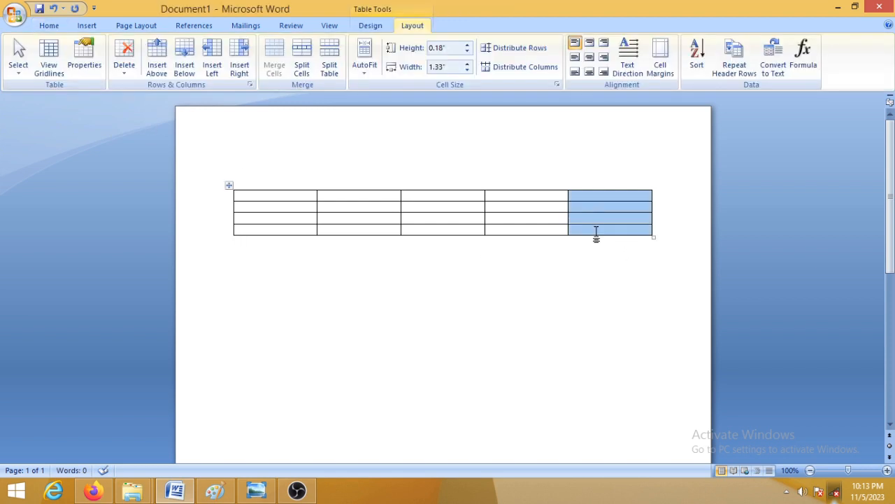
pyautogui.click(120, 73)
pyautogui.click(151, 102)
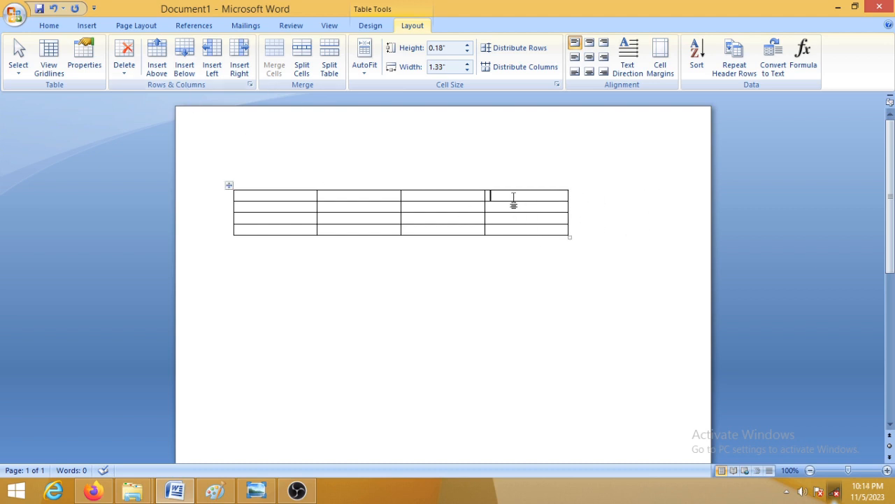
# Insert a new column to the right of the table's rightmost column
pyautogui.moveTo(513, 199); pyautogui.dragTo(520, 229)
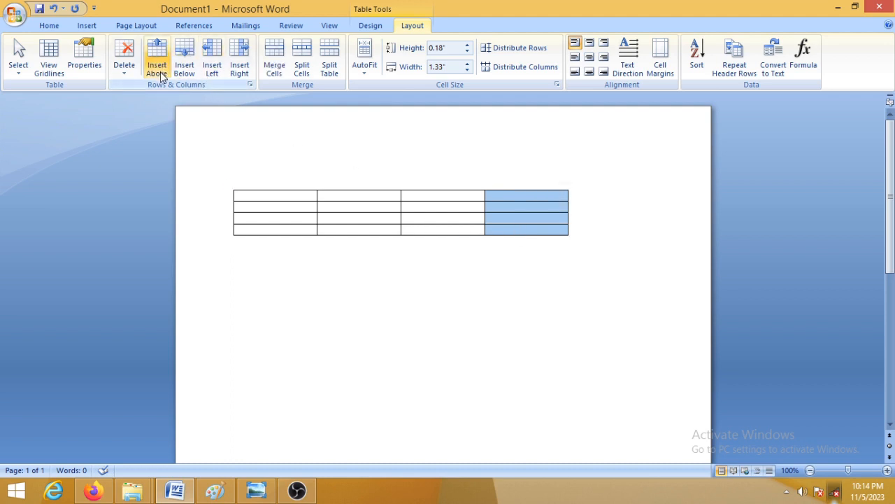
pyautogui.click(238, 74)
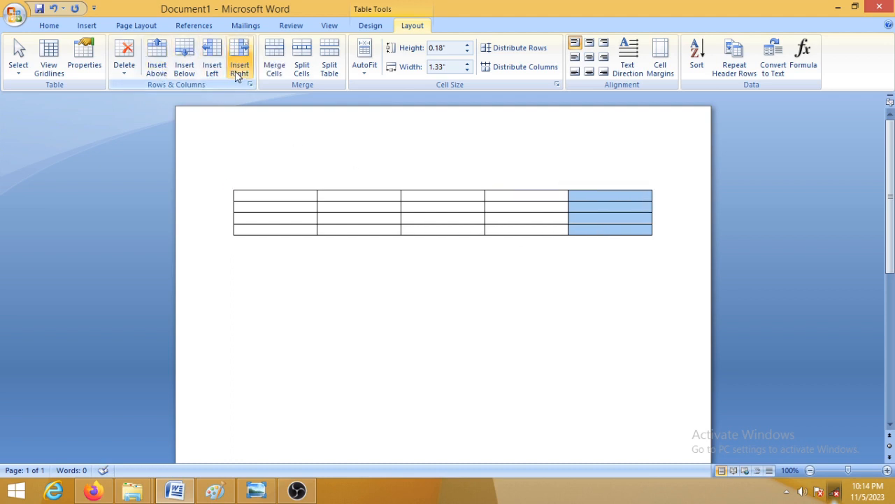
pyautogui.click(280, 244)
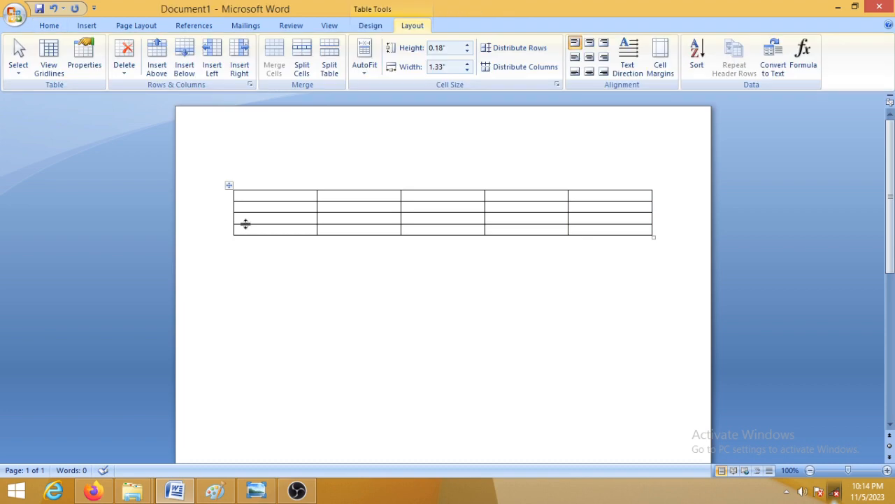
# Insert a new row below the table's last row
pyautogui.moveTo(300, 235); pyautogui.dragTo(321, 234)
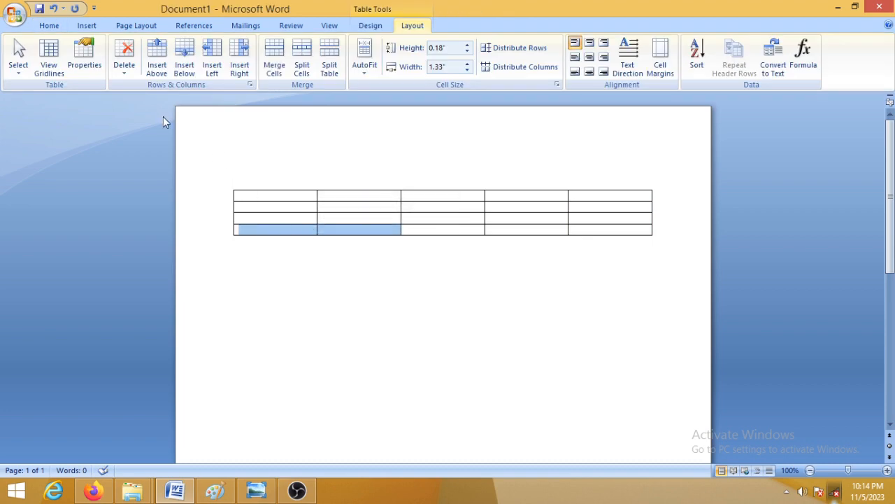
pyautogui.click(184, 66)
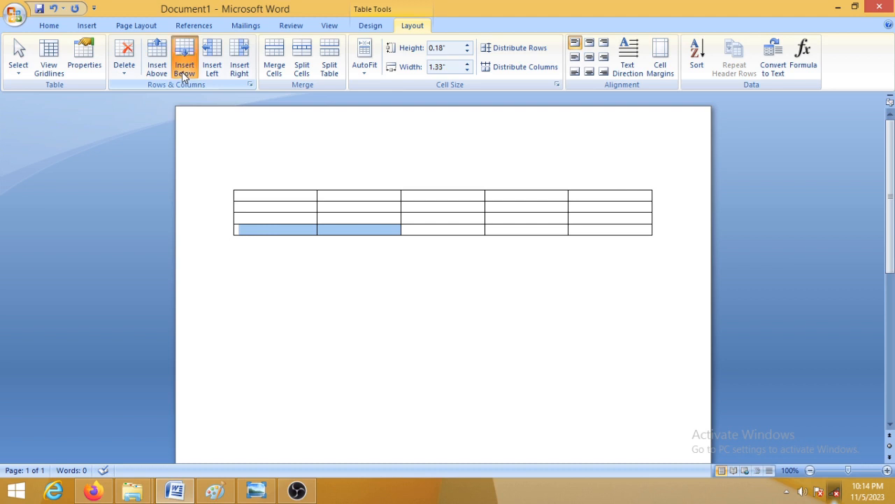
pyautogui.click(287, 303)
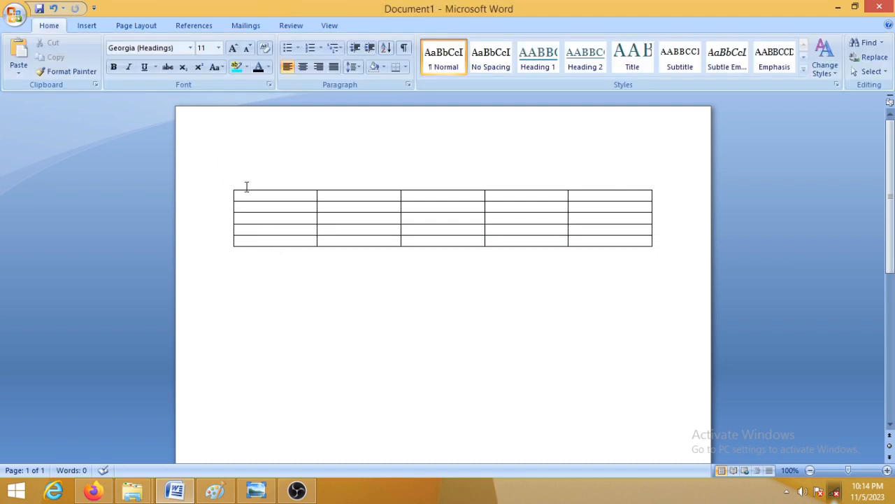
pyautogui.click(303, 197)
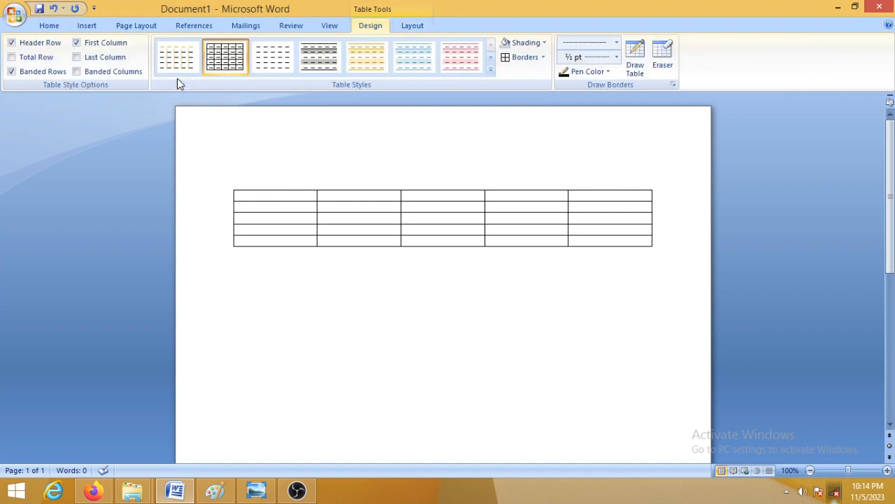
pyautogui.click(412, 26)
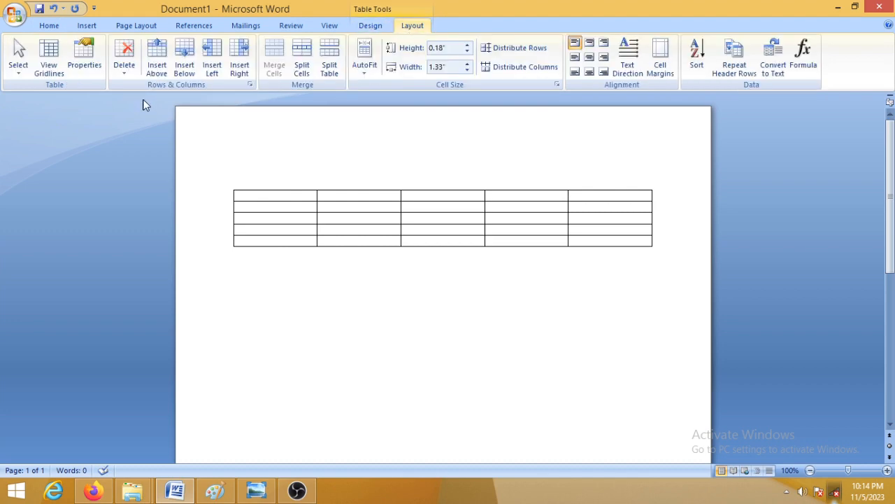
pyautogui.click(261, 252)
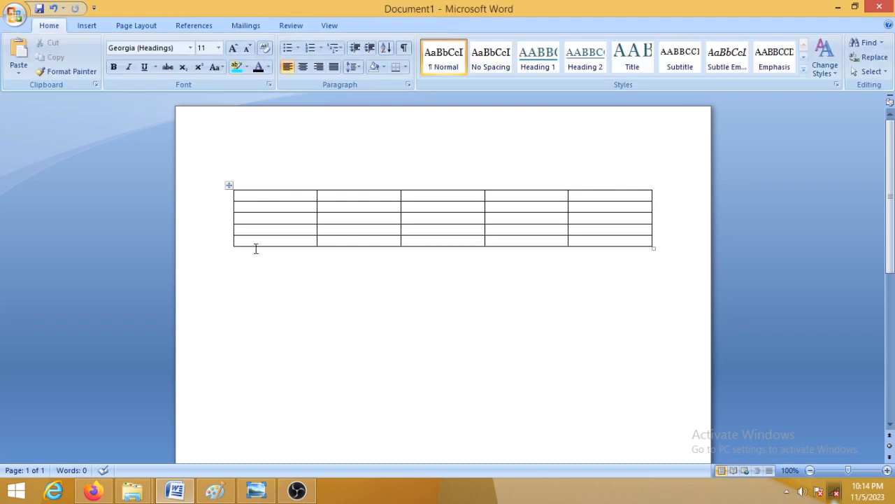
pyautogui.click(270, 241)
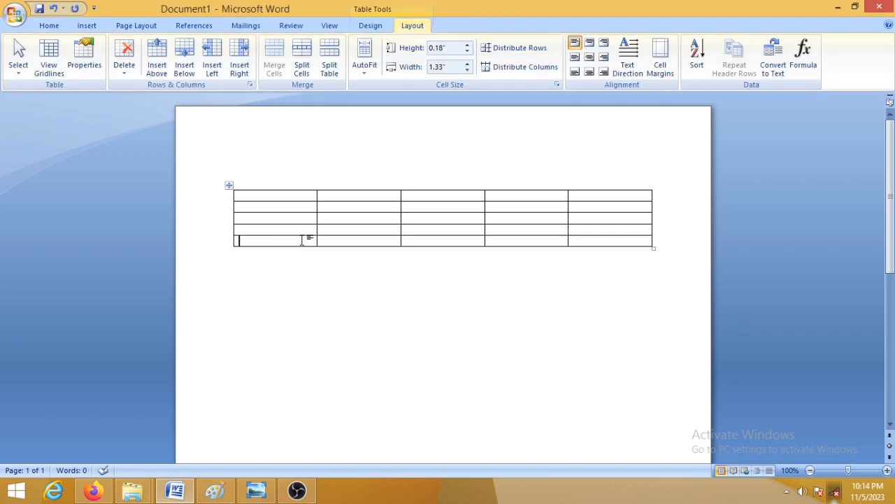
pyautogui.rightClick(304, 242)
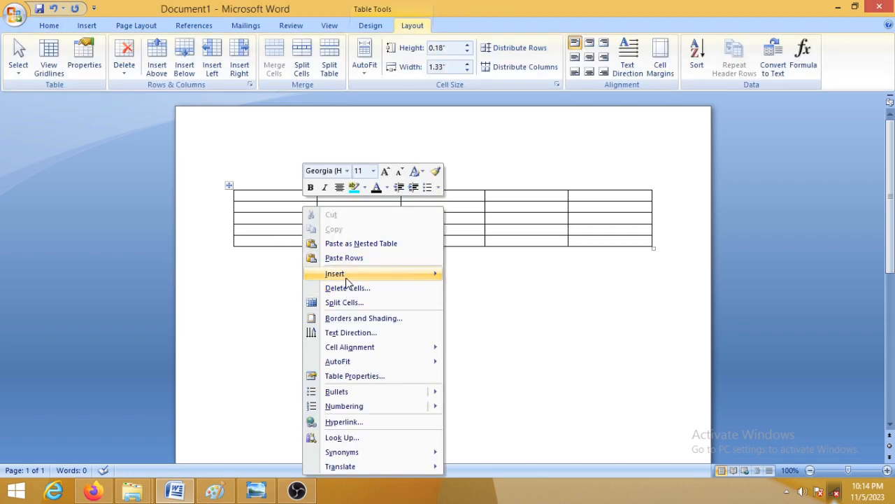
pyautogui.moveTo(346, 278)
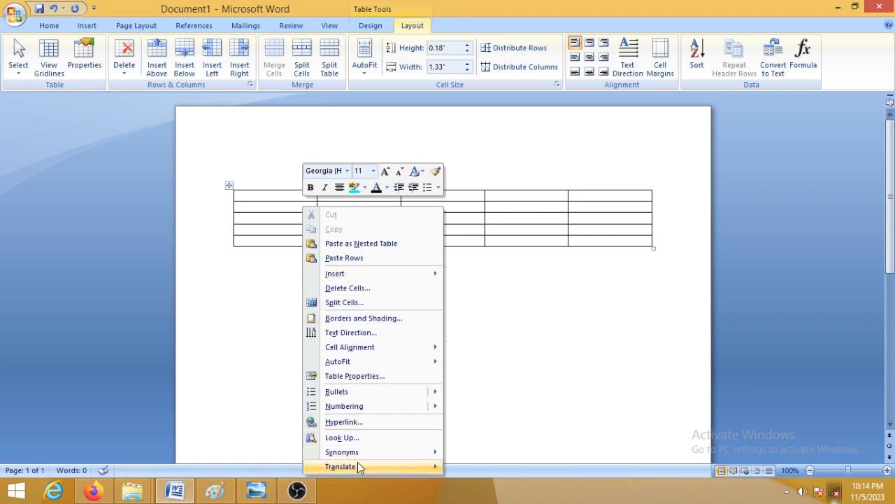
pyautogui.click(267, 227)
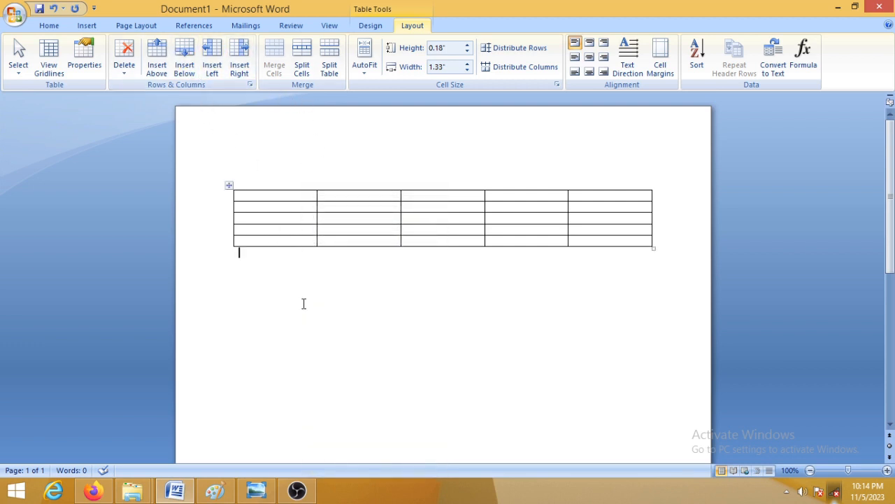
# Merge all five cells of the table's first row into a single cell
pyautogui.click(306, 195)
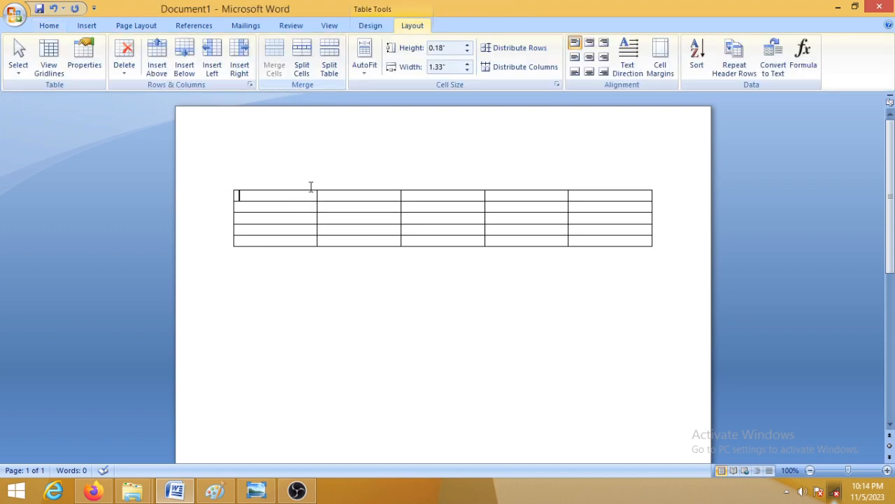
pyautogui.moveTo(306, 197); pyautogui.dragTo(602, 206)
pyautogui.click(273, 71)
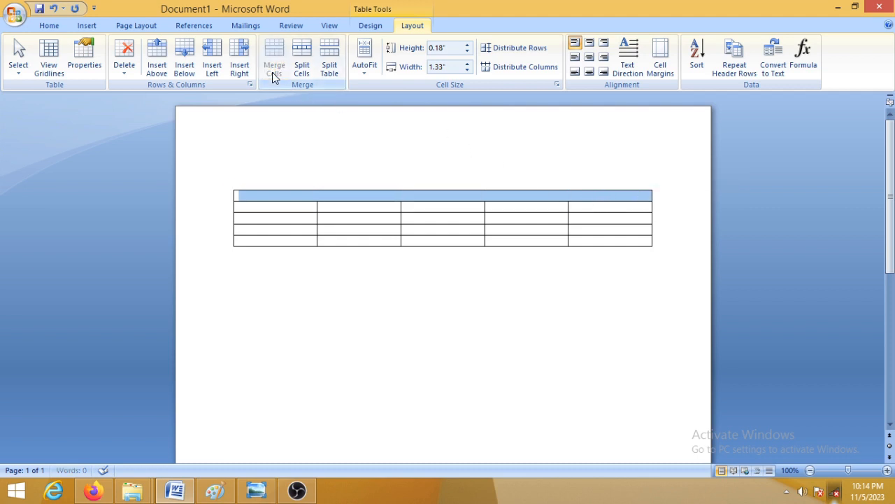
pyautogui.click(407, 290)
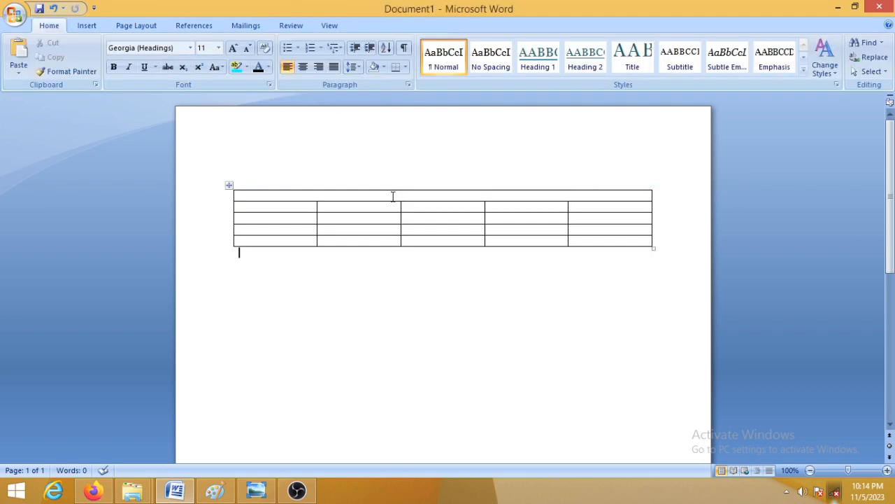
# Enter "Students" in the merged top row and align the text to the top centre of the cell
pyautogui.click(392, 196)
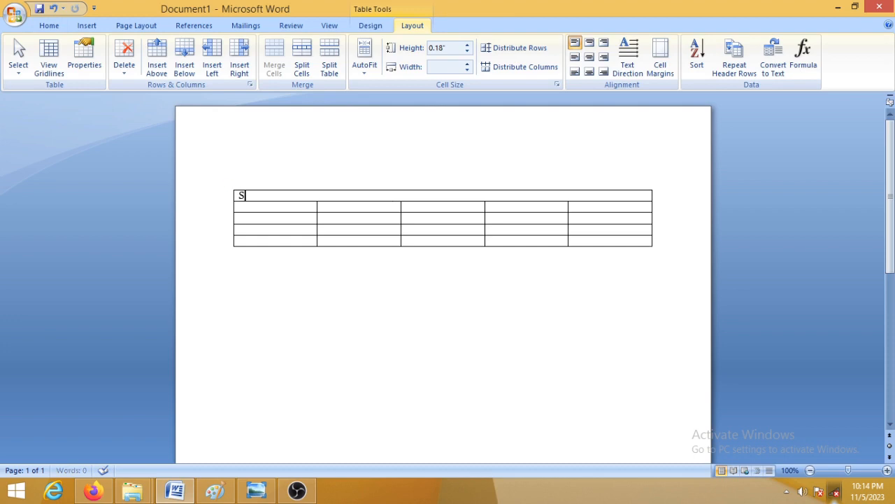
pyautogui.write('Students')
pyautogui.click(363, 300)
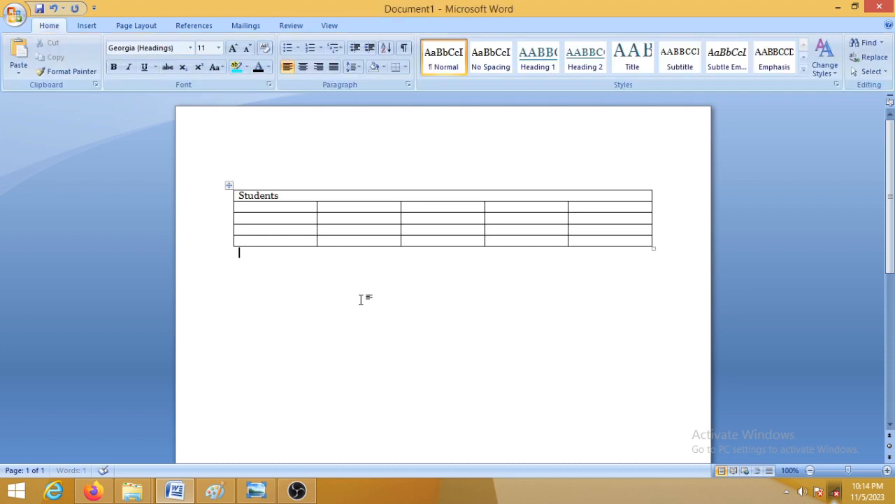
pyautogui.click(290, 196)
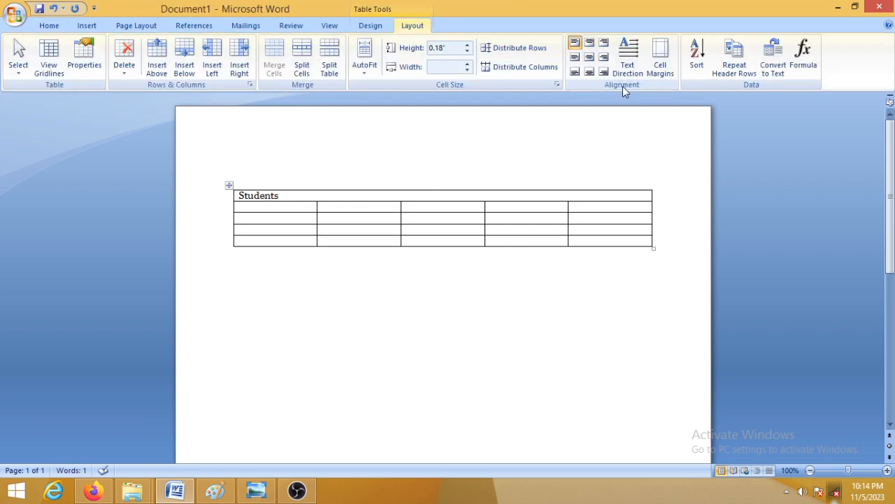
pyautogui.click(591, 43)
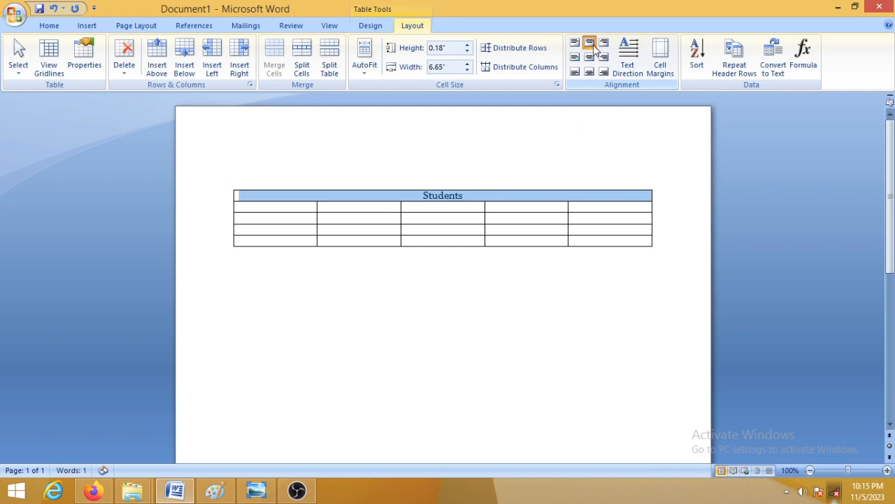
pyautogui.click(483, 315)
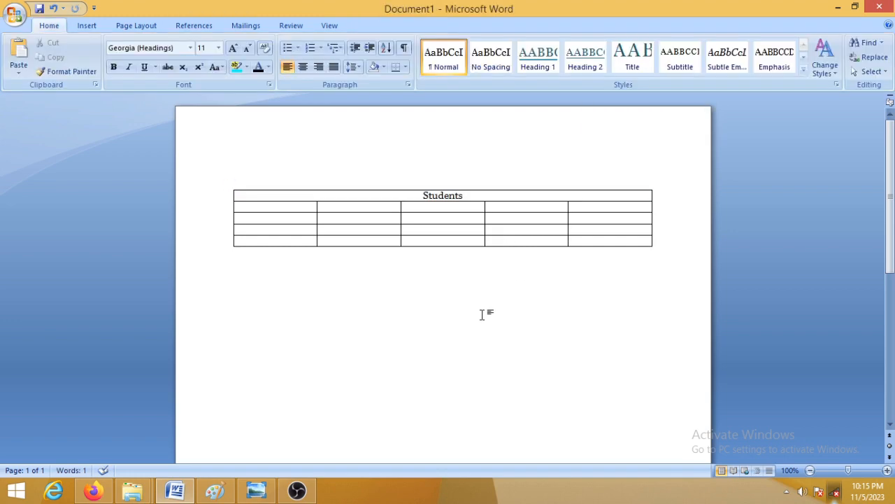
# Switch to Paint to examine the merged header cells of the sample oil type table, and return to the Word document
pyautogui.click(217, 494)
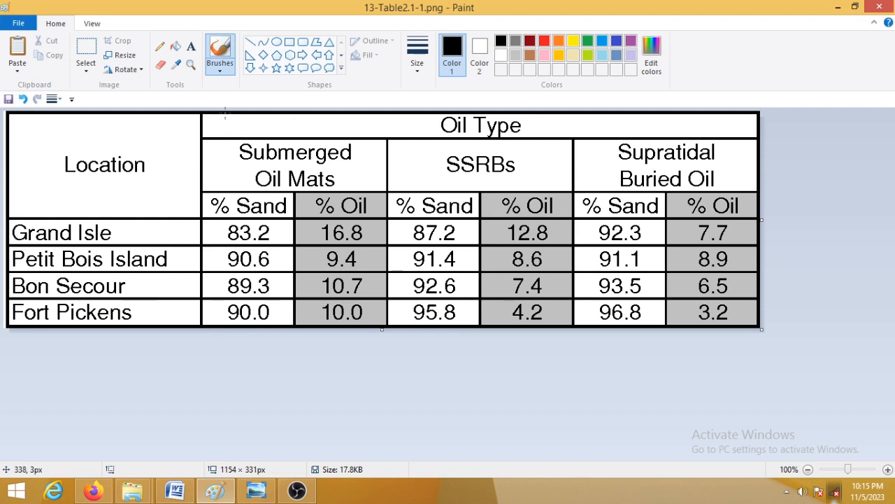
pyautogui.click(86, 50)
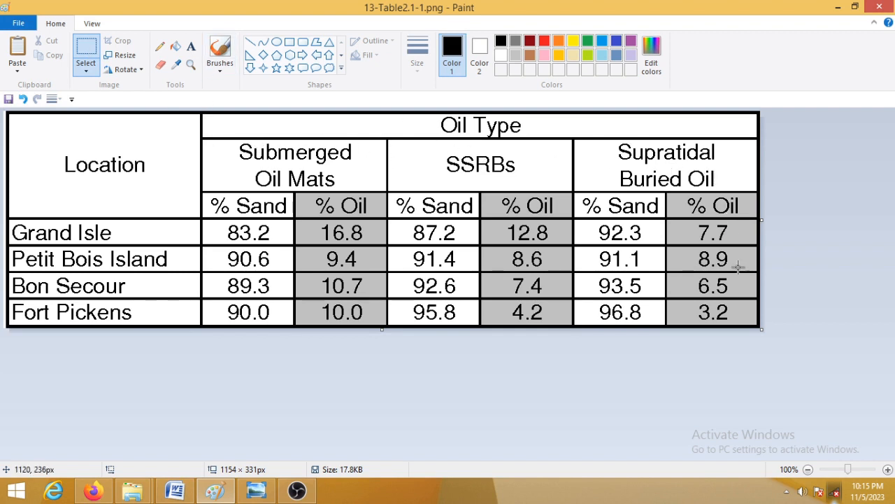
pyautogui.click(175, 490)
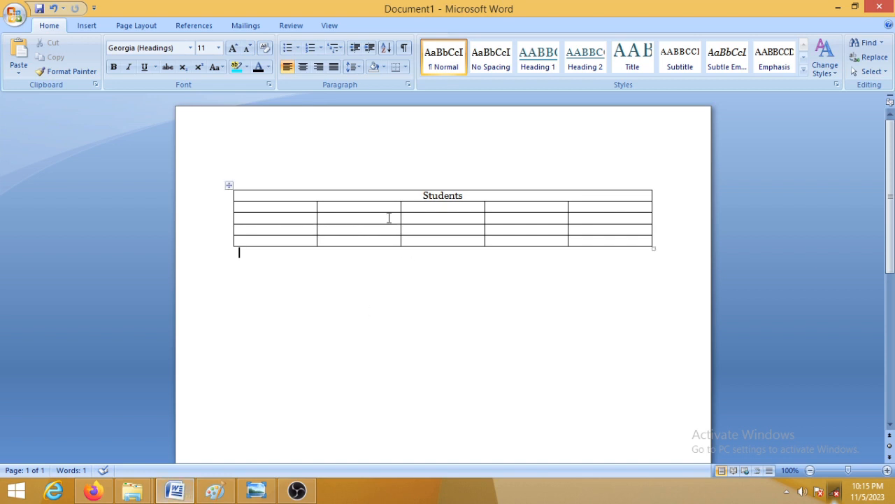
# Merge the second and third cells of the row directly below the Students heading
pyautogui.moveTo(373, 207); pyautogui.dragTo(435, 213)
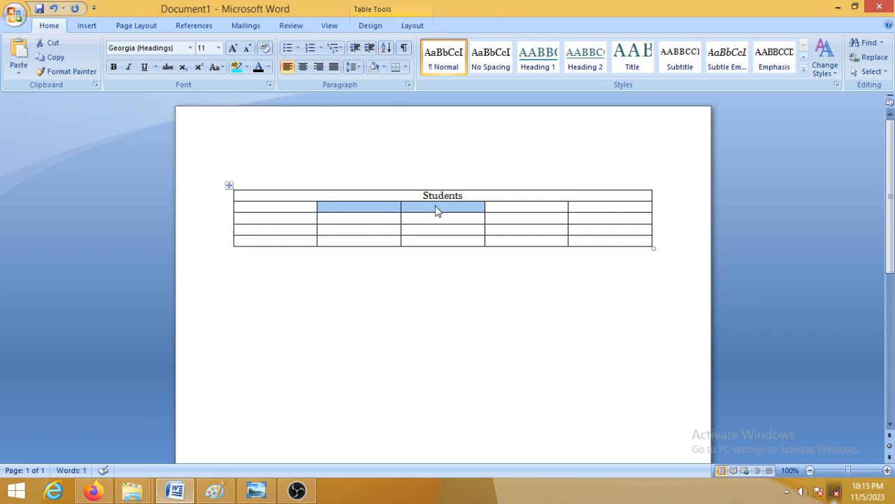
pyautogui.rightClick(435, 209)
pyautogui.click(465, 301)
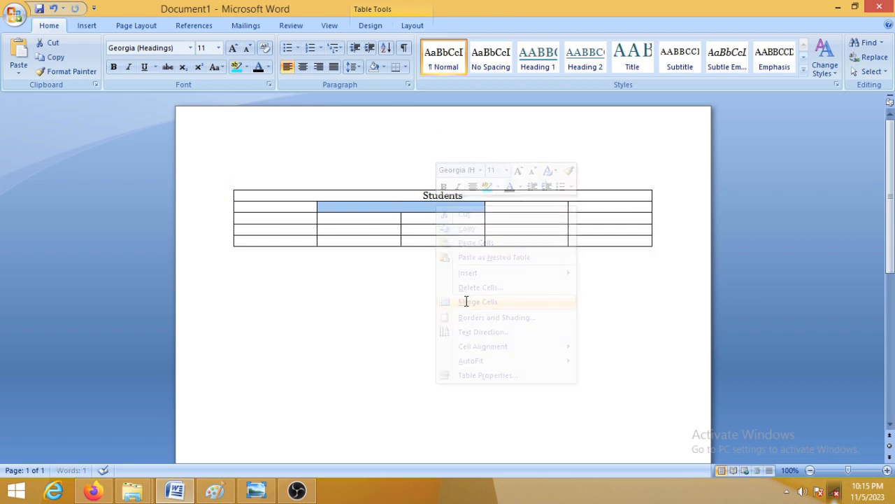
pyautogui.click(423, 326)
# Split the merged cell below the Students heading into 2 columns and 1 row
pyautogui.click(375, 206)
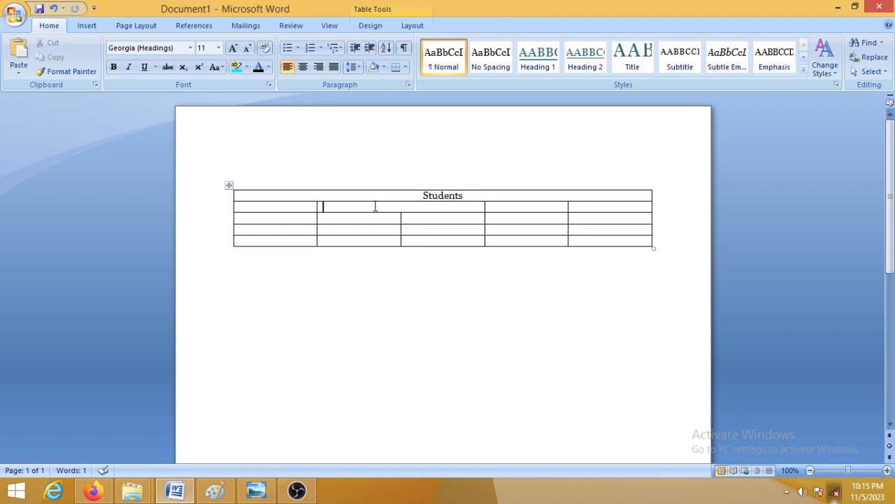
pyautogui.click(412, 26)
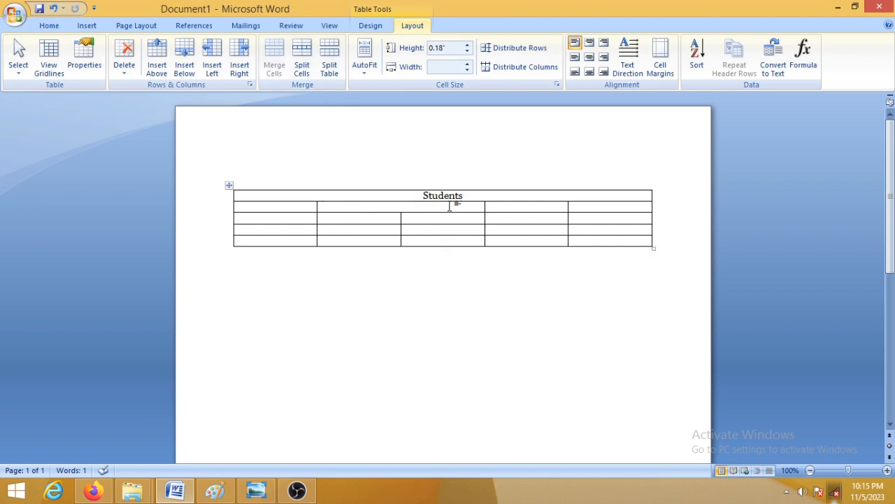
pyautogui.click(302, 65)
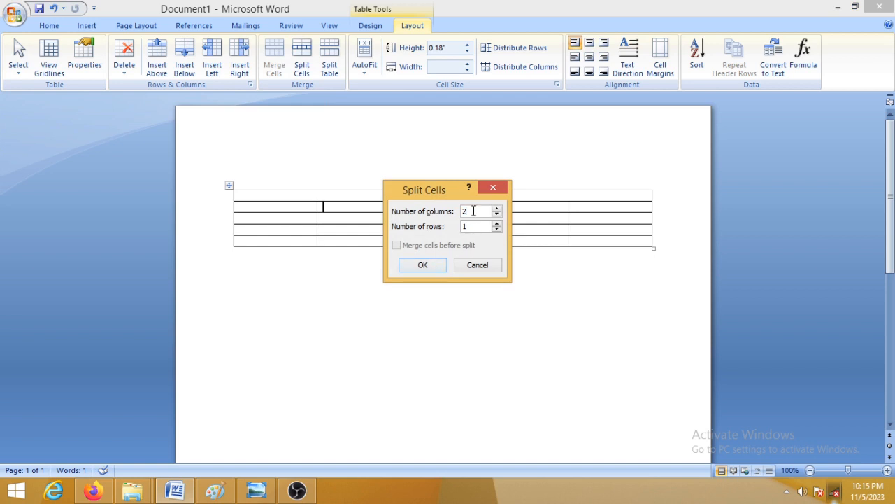
pyautogui.click(437, 268)
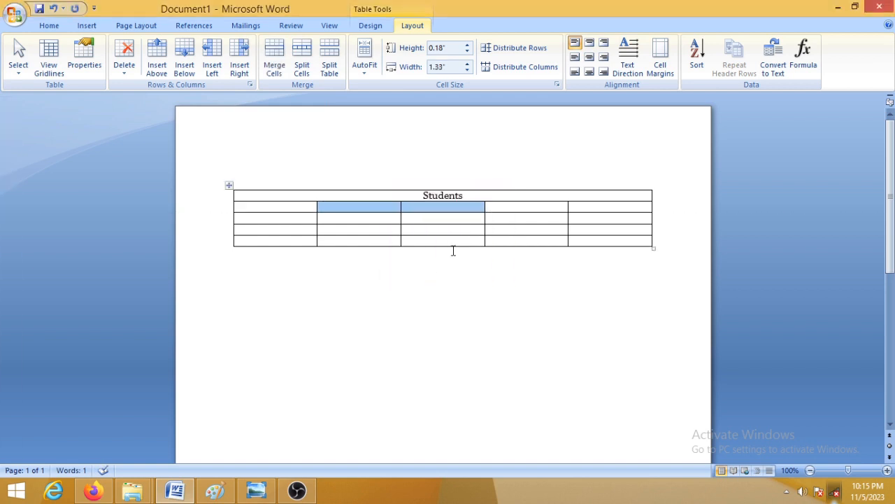
pyautogui.click(453, 258)
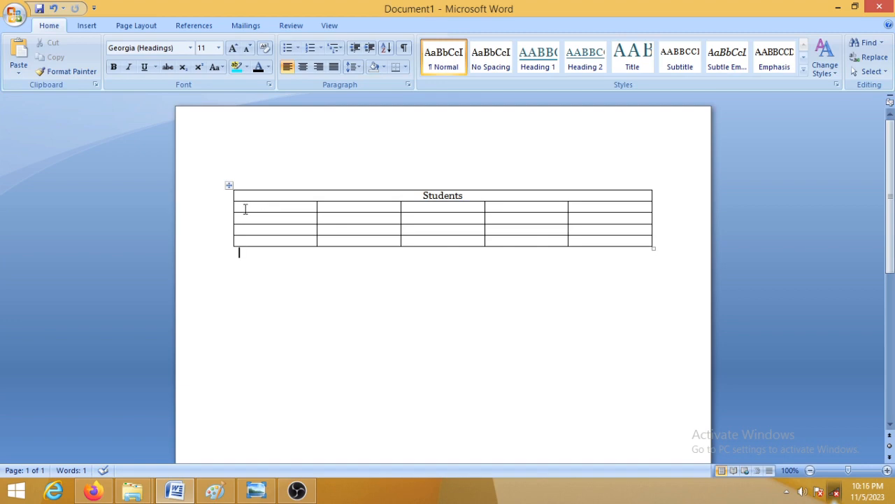
# Merge the four first-column cells below the Students heading into one tall cell
pyautogui.moveTo(244, 208); pyautogui.dragTo(256, 235)
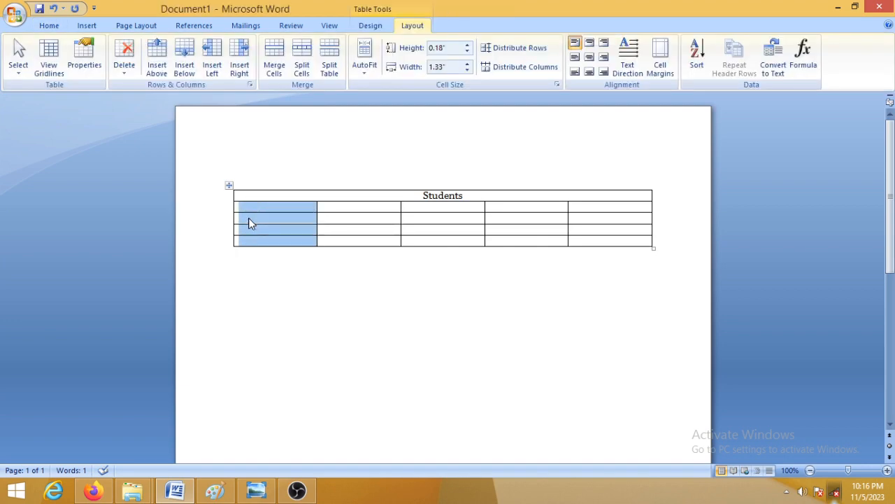
pyautogui.rightClick(249, 218)
pyautogui.click(291, 314)
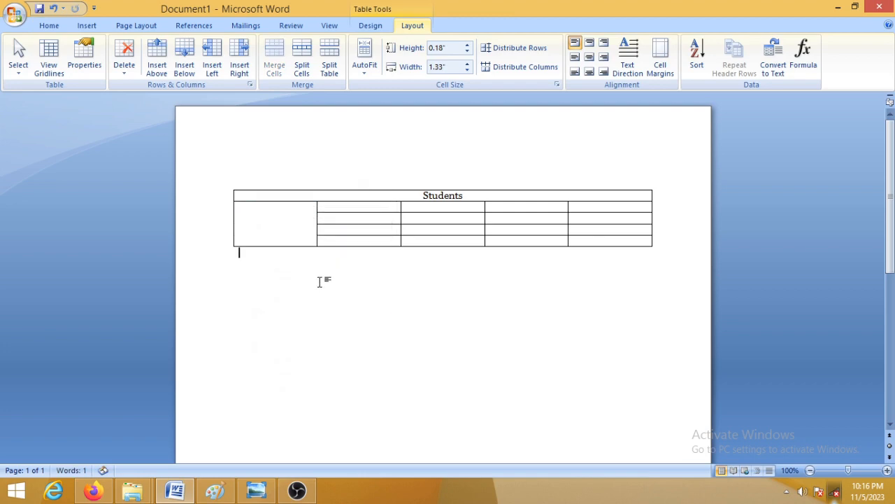
pyautogui.click(278, 235)
# Switch to Paint to compare with the sample table's merged Location cell, and return to the Word document
pyautogui.click(217, 494)
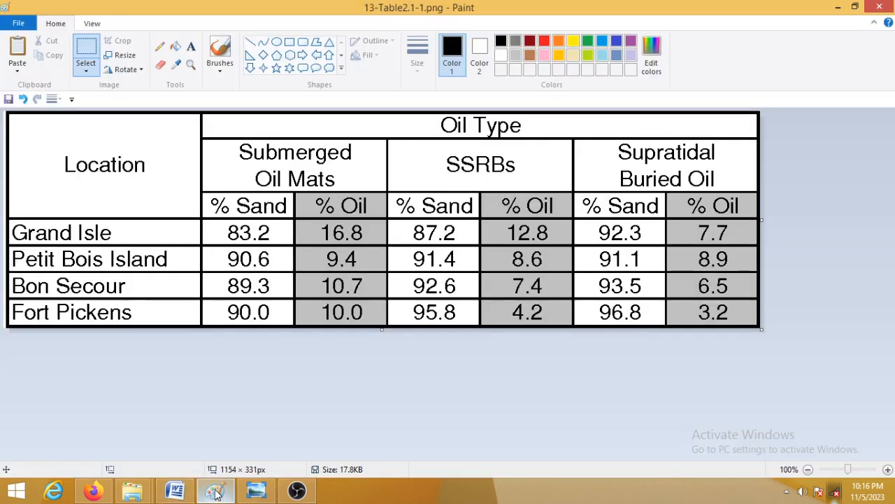
pyautogui.click(216, 494)
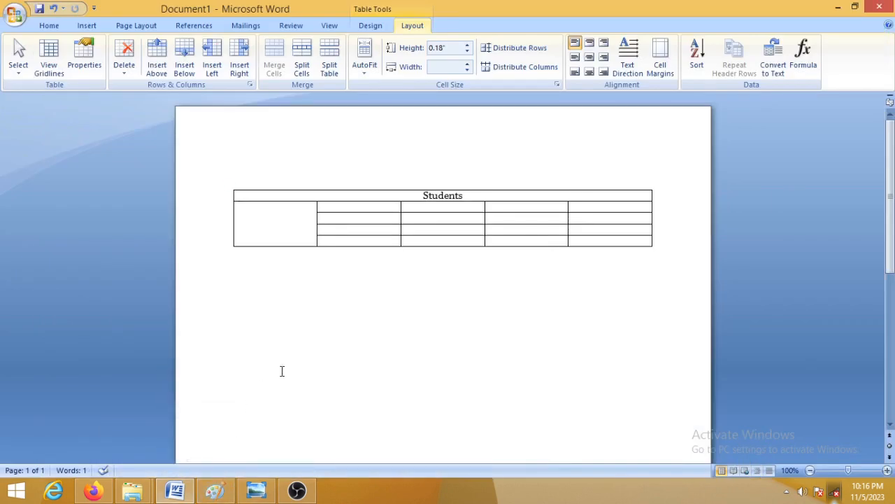
# Enter Location in the tall merged first-column cell below the Students heading
pyautogui.write('Location')
pyautogui.click(270, 374)
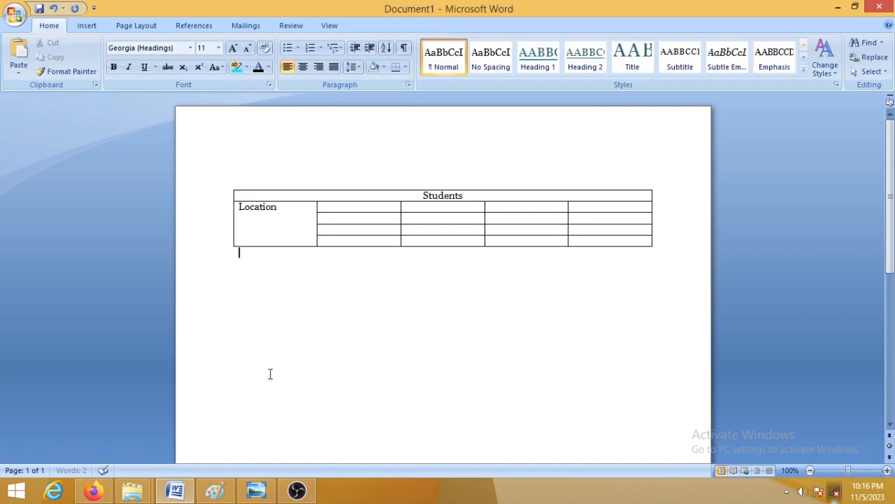
pyautogui.click(276, 222)
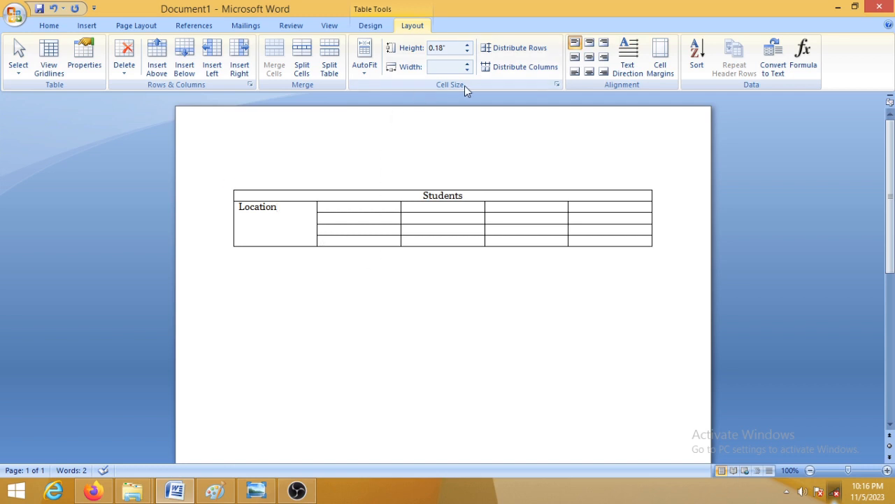
# Try to raise the height of the table's last row to 0.3"
pyautogui.click(380, 280)
pyautogui.click(625, 240)
pyautogui.click(468, 46)
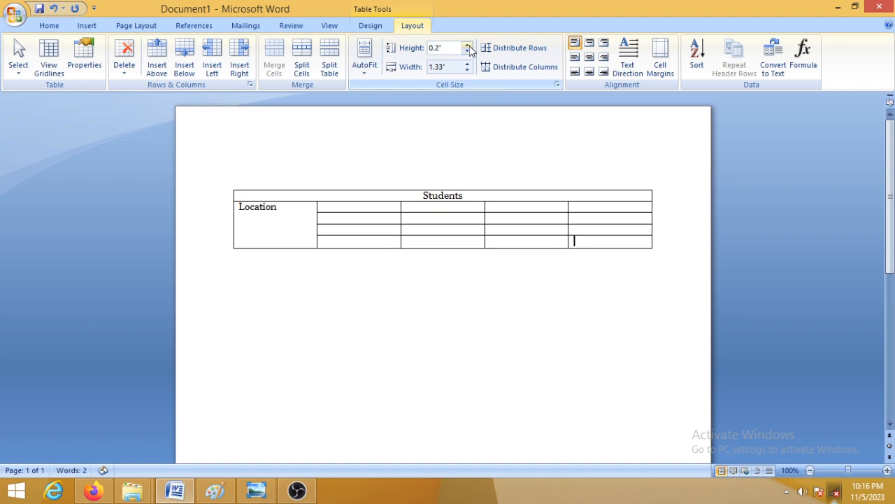
pyautogui.click(468, 46)
pyautogui.click(468, 45)
pyautogui.click(468, 51)
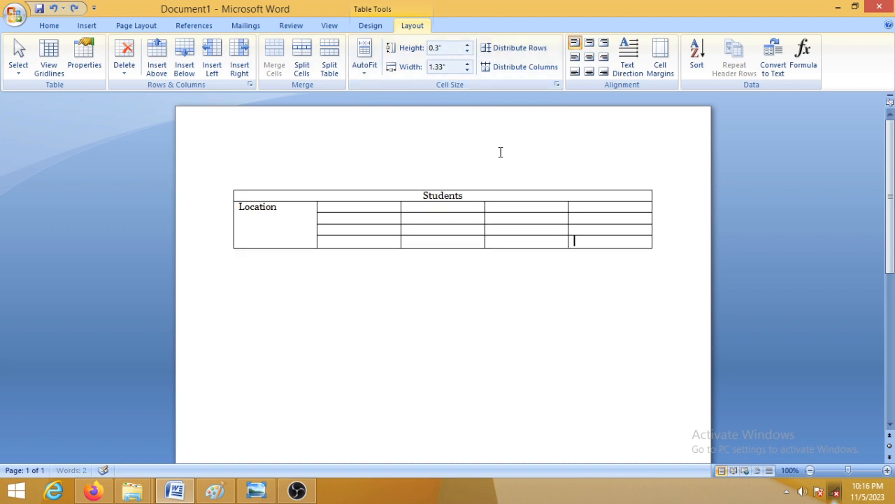
pyautogui.click(482, 296)
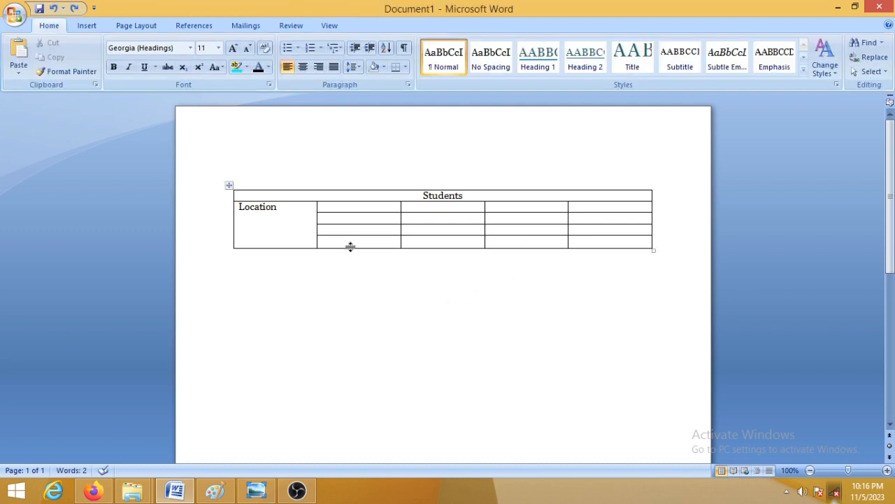
# Make the table's last row taller by moving its lower border and widen the Location column by moving its right border
pyautogui.moveTo(351, 247); pyautogui.dragTo(347, 266)
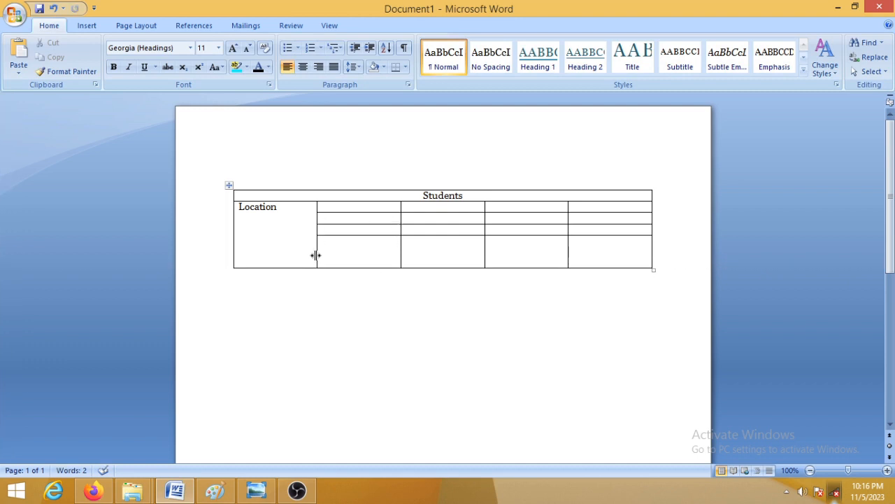
pyautogui.moveTo(315, 255); pyautogui.dragTo(368, 253)
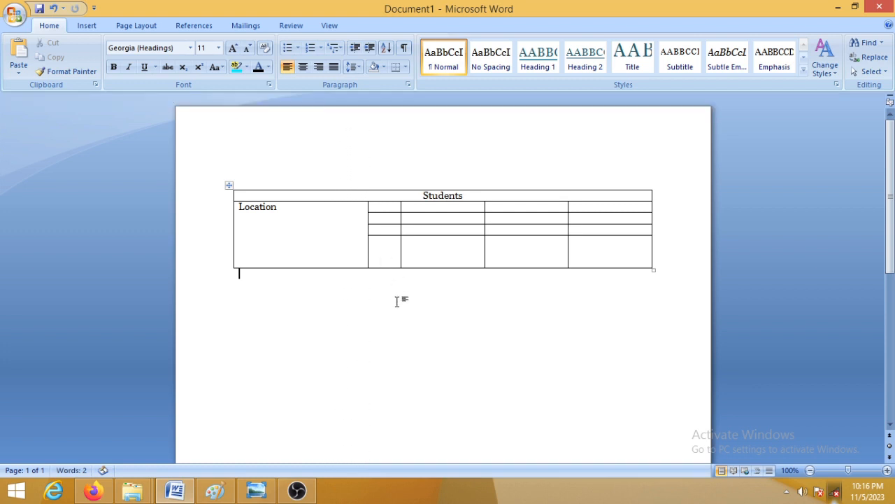
# Autofit the table to its contents and stretch it to the page width with AutoFit Window
pyautogui.click(312, 252)
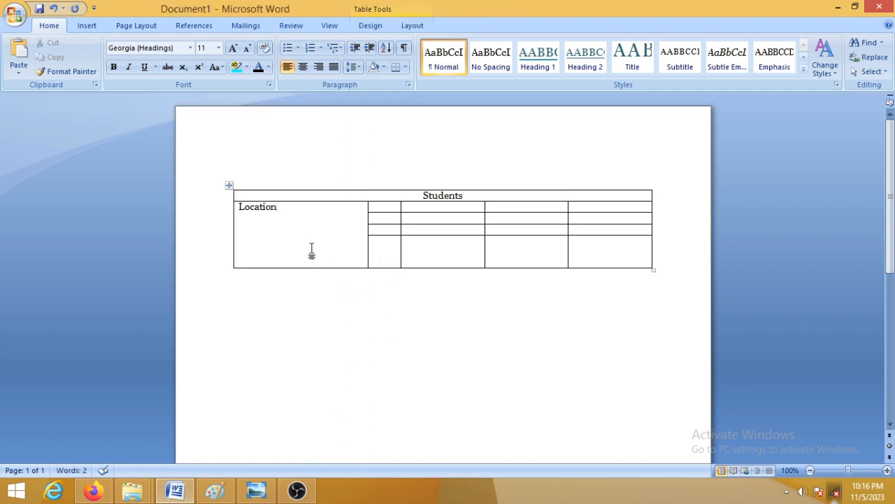
pyautogui.click(412, 25)
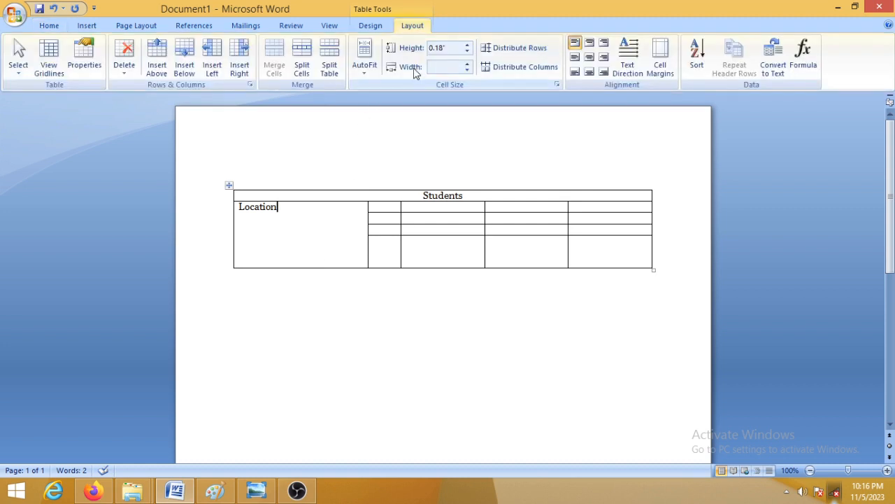
pyautogui.click(364, 77)
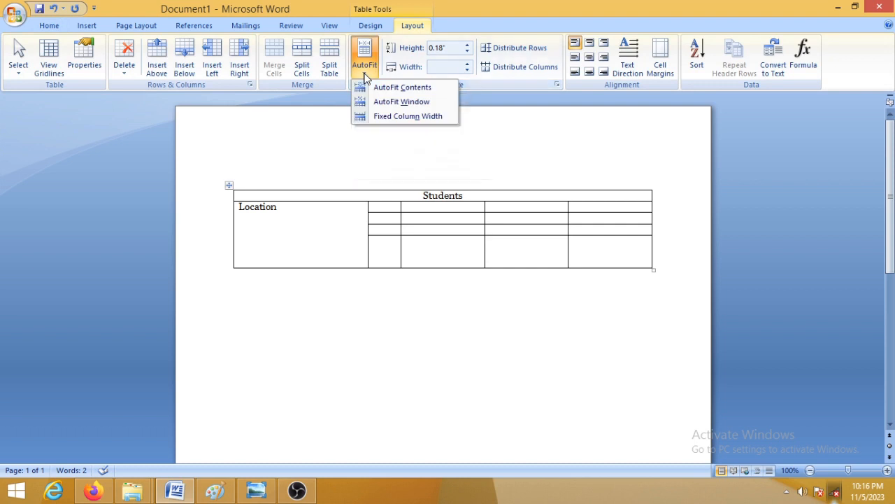
pyautogui.click(409, 92)
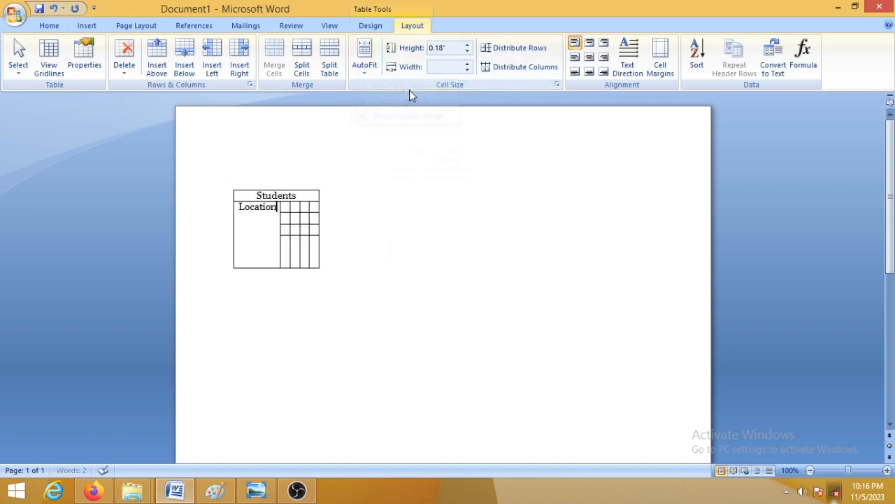
pyautogui.click(366, 73)
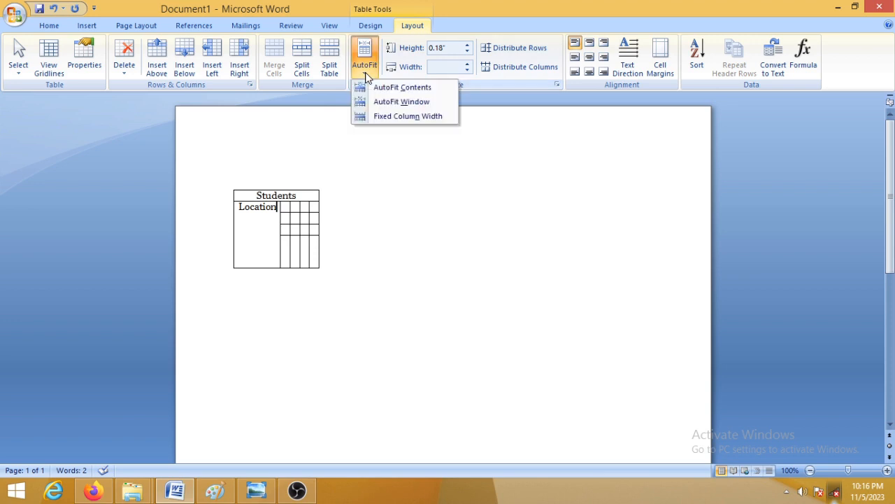
pyautogui.click(393, 101)
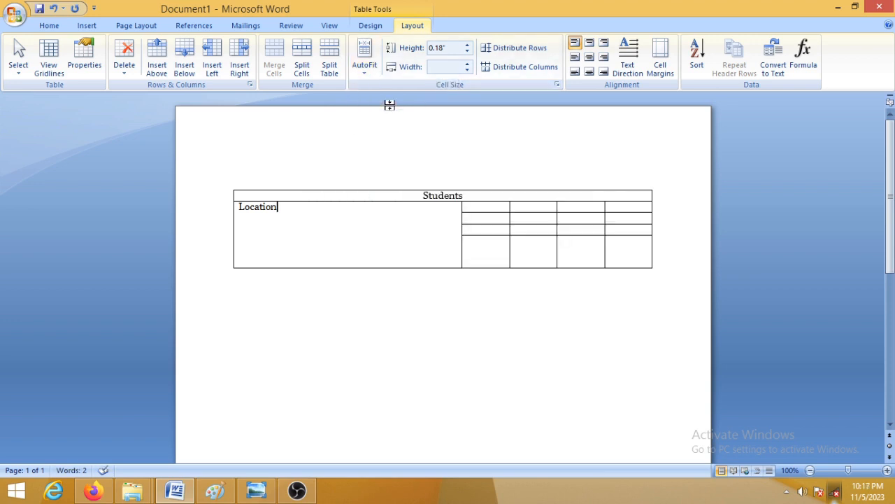
# Apply Fixed Column Width to the table and narrow the Location column by moving its right border inward
pyautogui.click(365, 73)
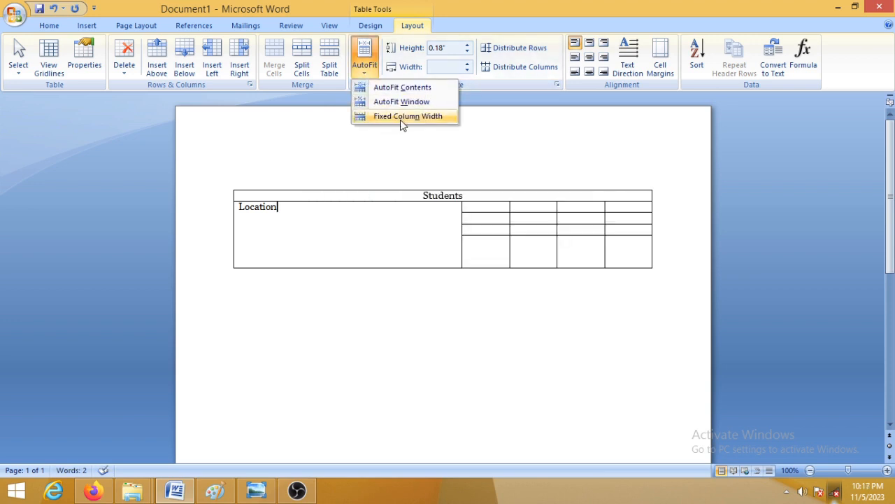
pyautogui.click(403, 123)
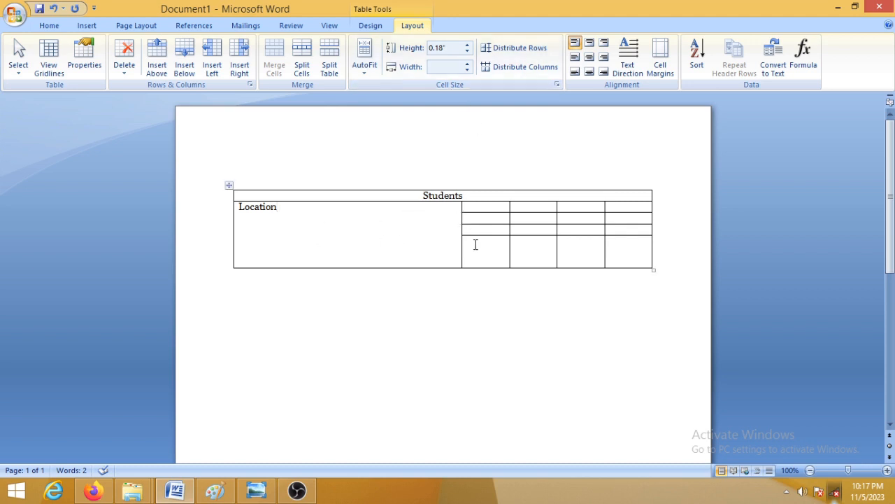
pyautogui.moveTo(461, 250); pyautogui.dragTo(356, 255)
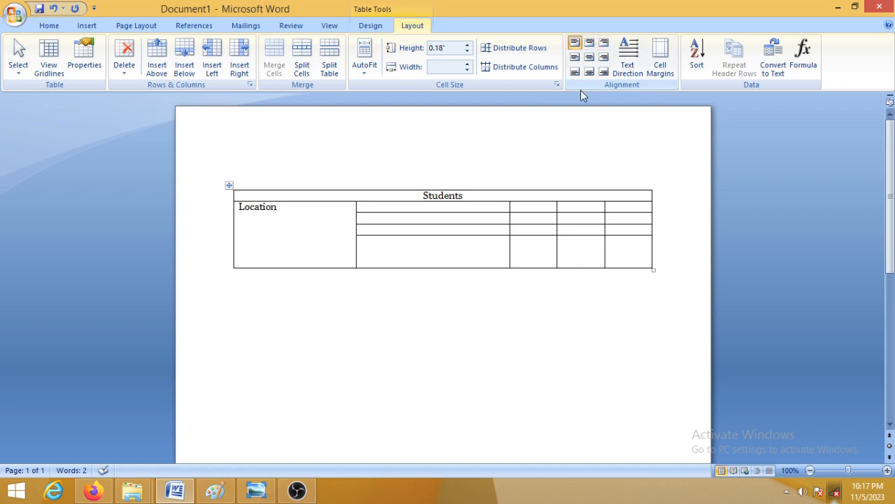
# Try bottom-left and top-left alignment on the Location cell and center its text both horizontally and vertically
pyautogui.click(573, 73)
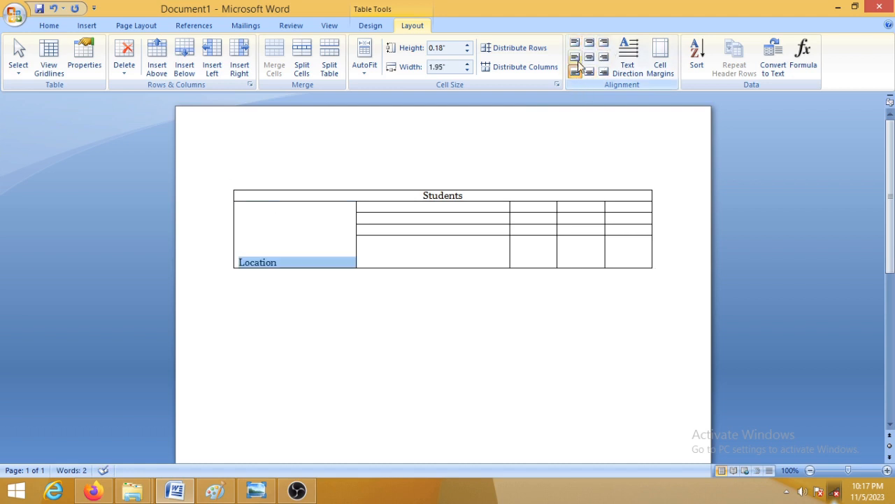
pyautogui.click(575, 44)
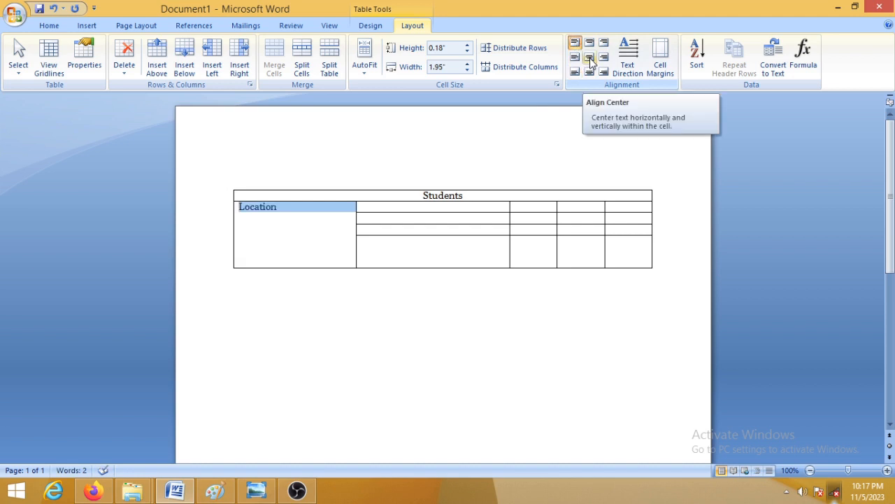
pyautogui.click(590, 59)
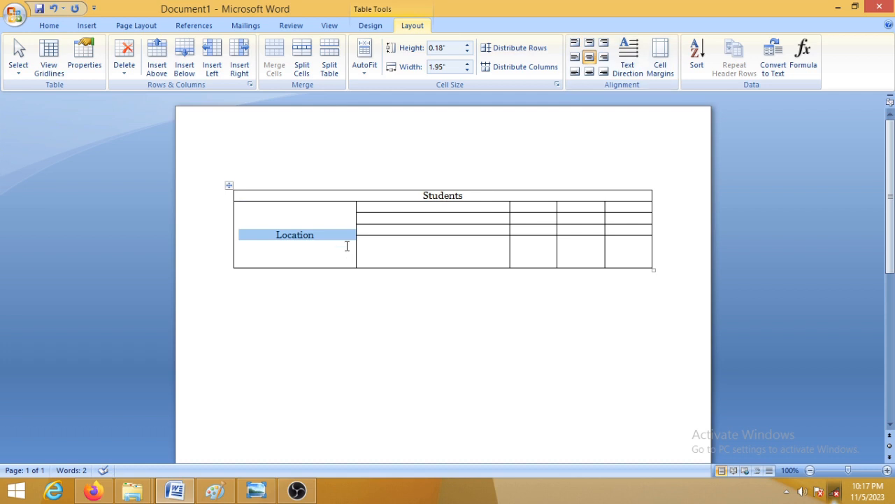
# Rotate the Location text to read vertically downward and try several cell alignments, ending with Align Bottom Left
pyautogui.click(629, 70)
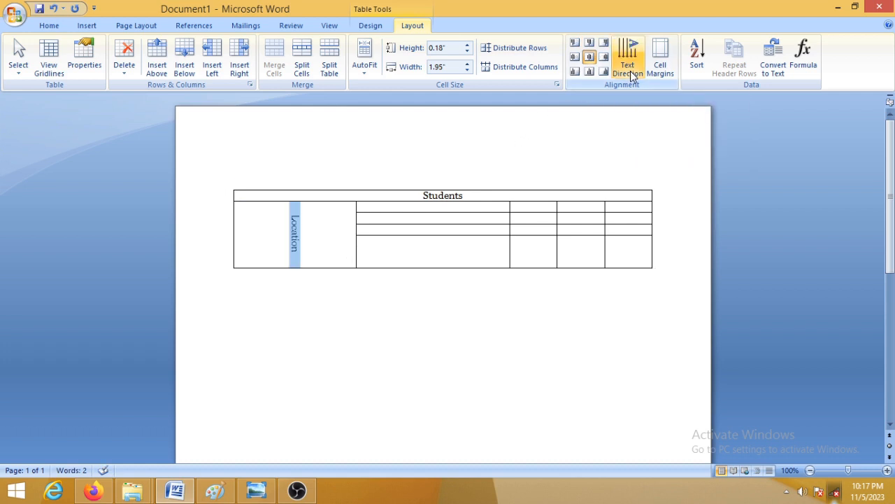
pyautogui.click(578, 59)
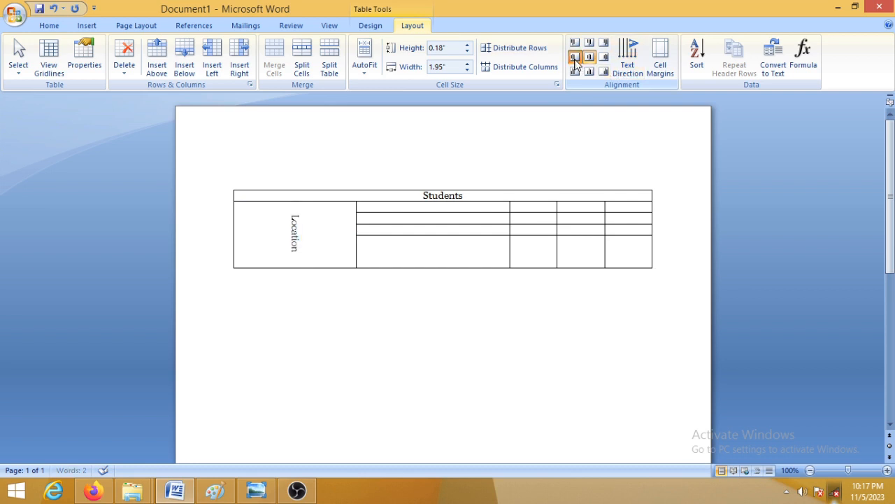
pyautogui.click(604, 58)
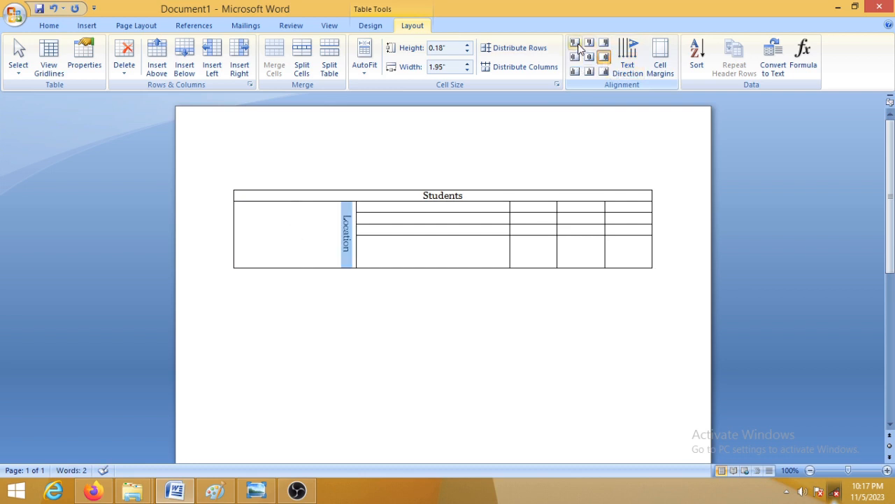
pyautogui.click(575, 43)
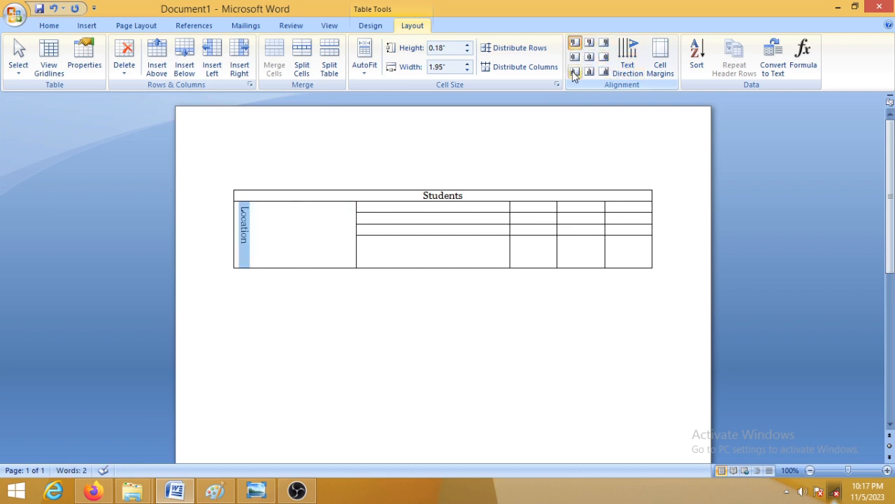
pyautogui.click(574, 72)
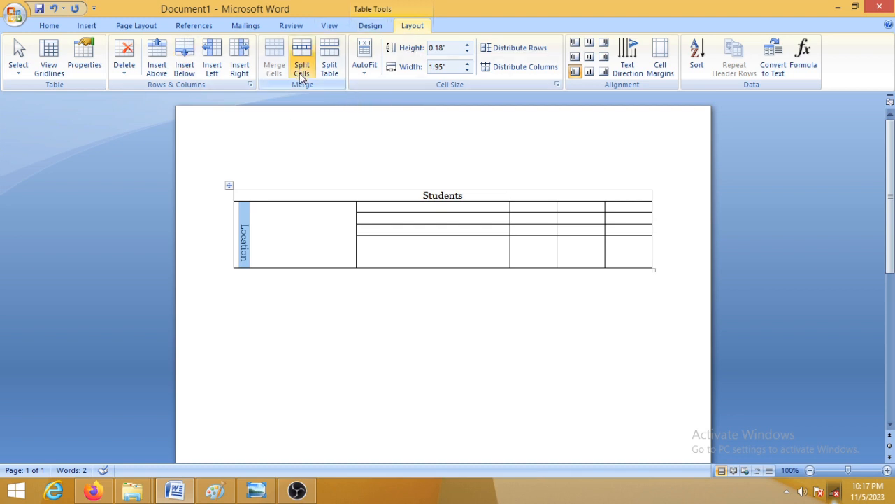
# Switch to Paint to view the sample table and open the table tutorial picture in Windows Photo Viewer
pyautogui.click(215, 495)
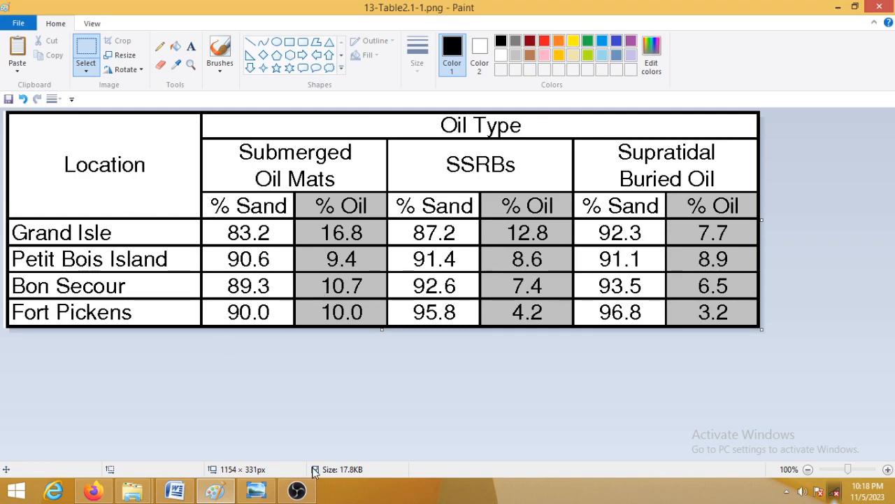
pyautogui.click(256, 490)
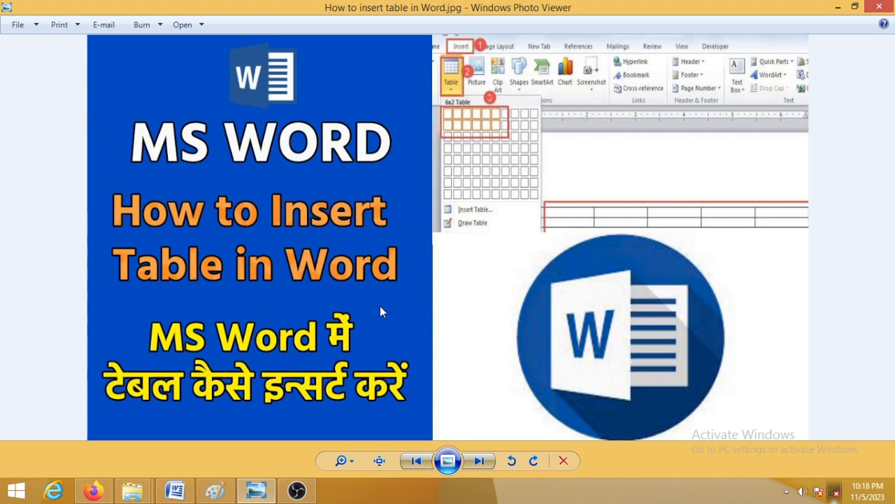